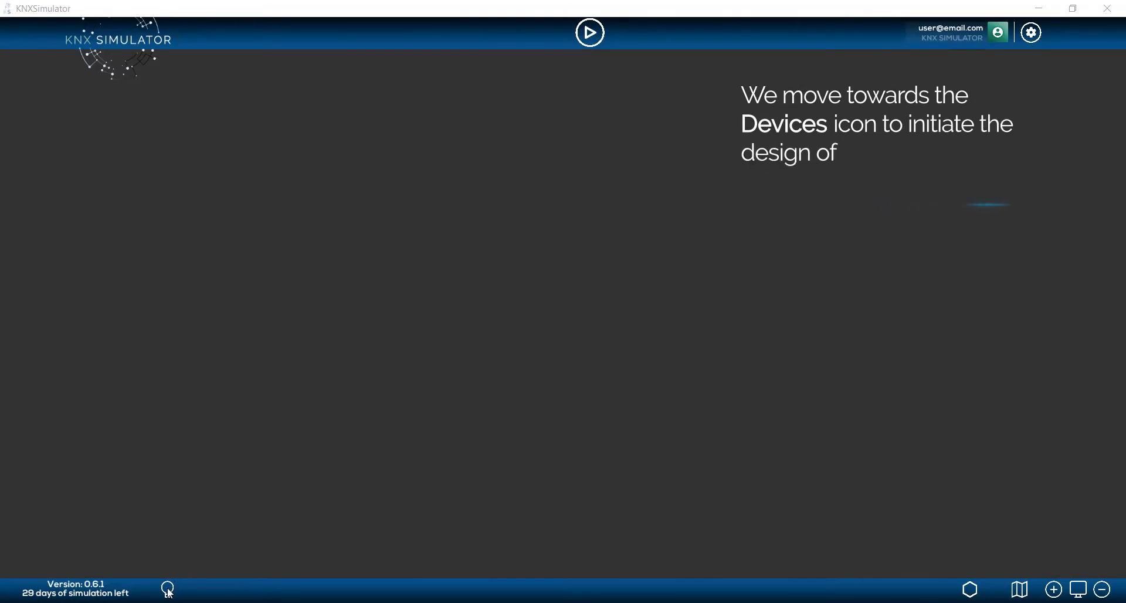
- Open the device catalogue and bring up the information on the JUNG mixed actuator with 4-gang switching and 2-gang blinds
{"action": "left_click", "coordinate": [168, 589]}
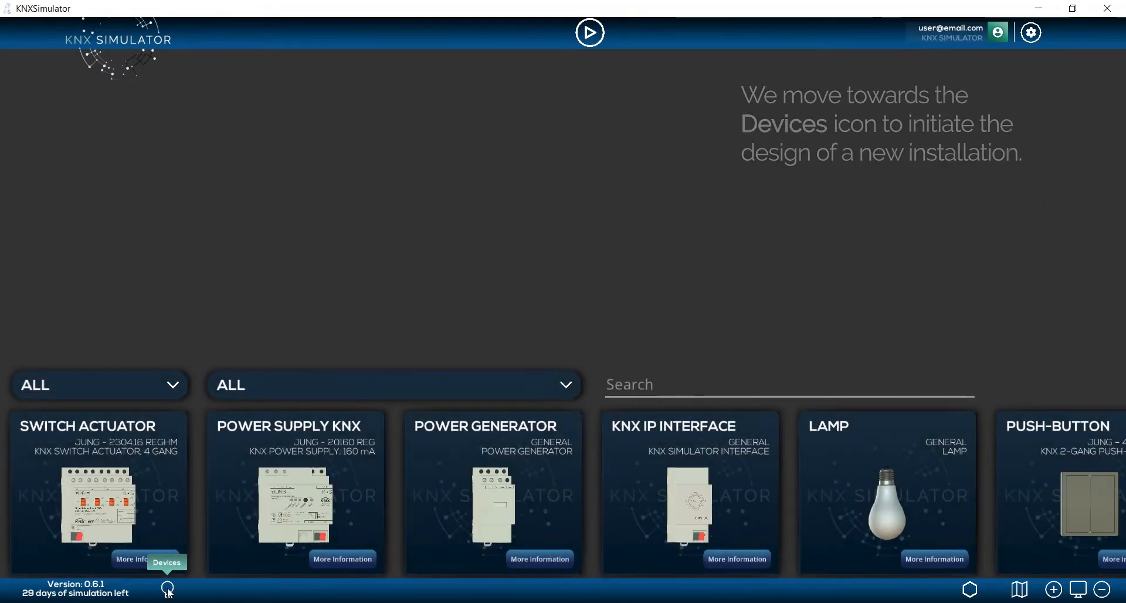
{"action": "scroll", "coordinate": [1095, 429], "scroll_direction": "right", "scroll_amount": 5}
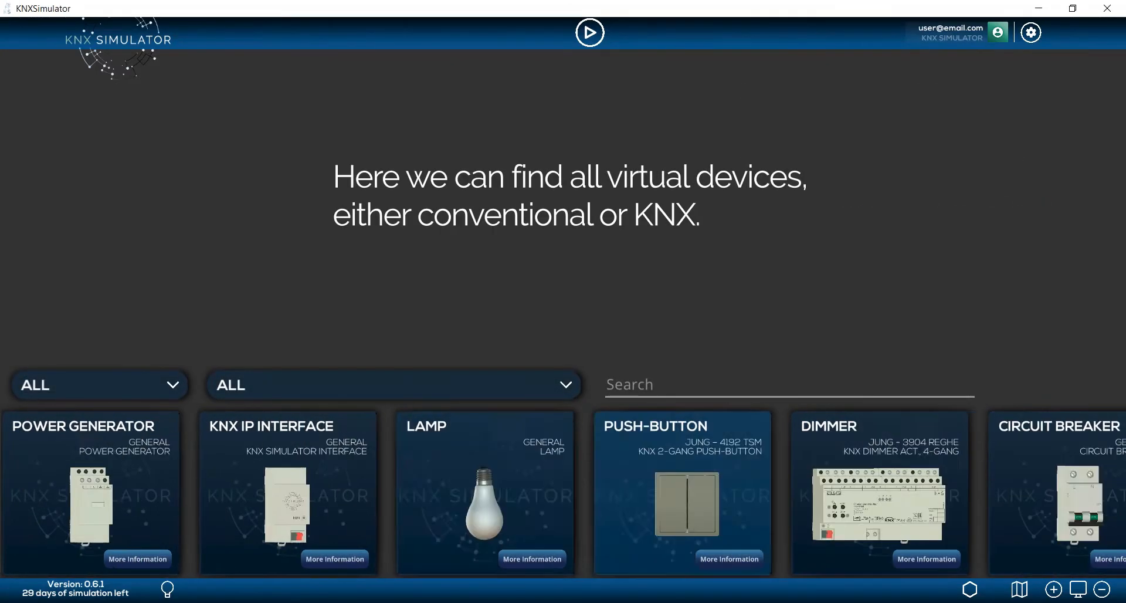
{"action": "scroll", "coordinate": [734, 442], "scroll_direction": "right", "scroll_amount": 5}
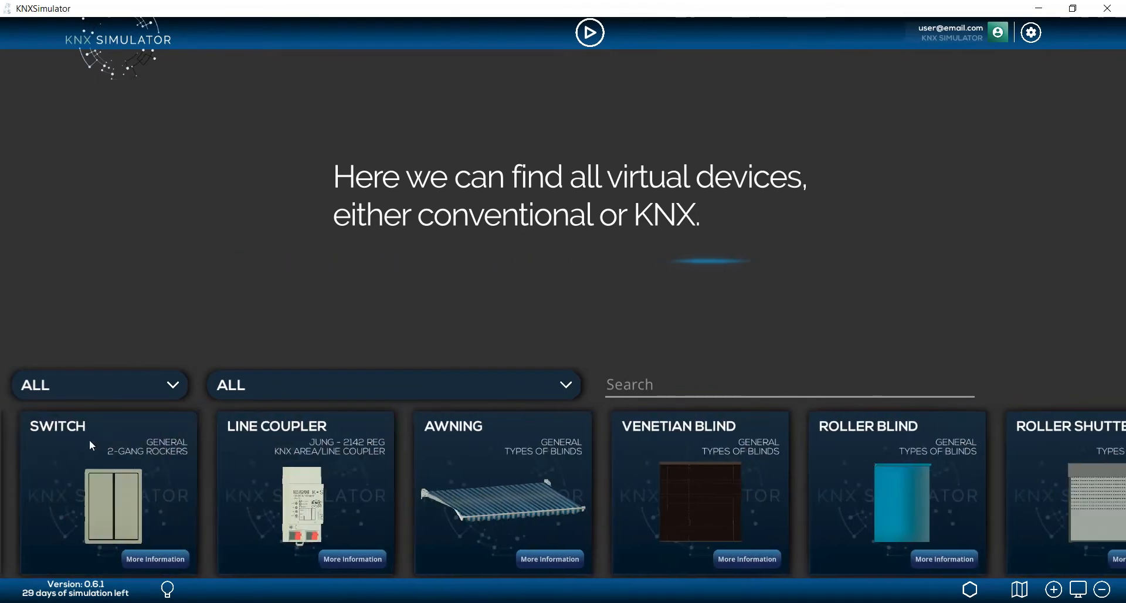
{"action": "left_click_drag", "start_coordinate": [547, 444], "coordinate": [20, 445]}
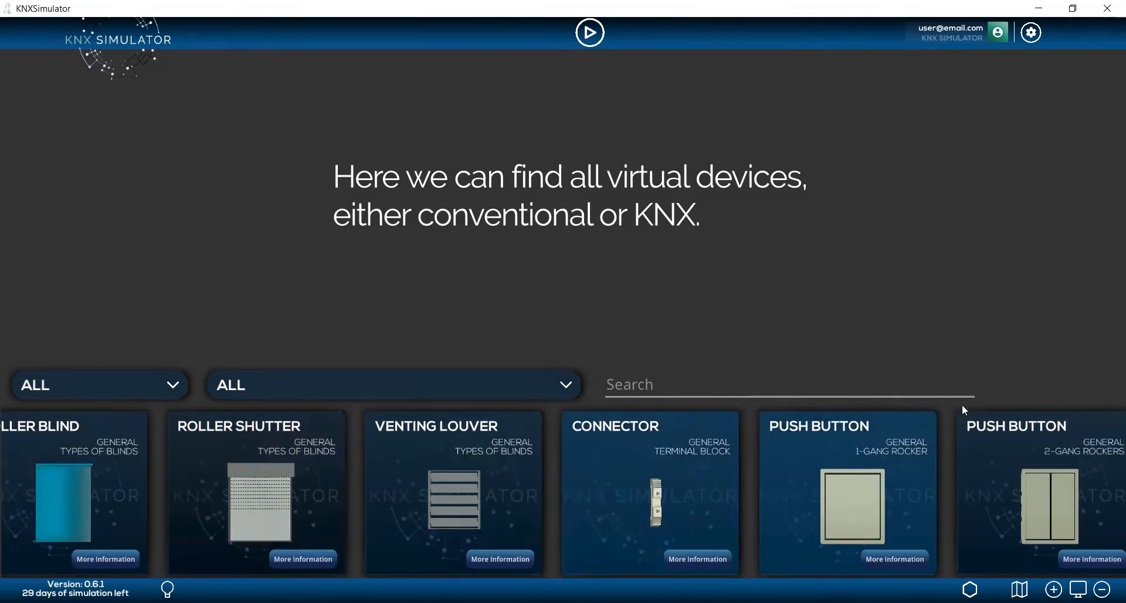
{"action": "left_click_drag", "start_coordinate": [1051, 428], "coordinate": [51, 432]}
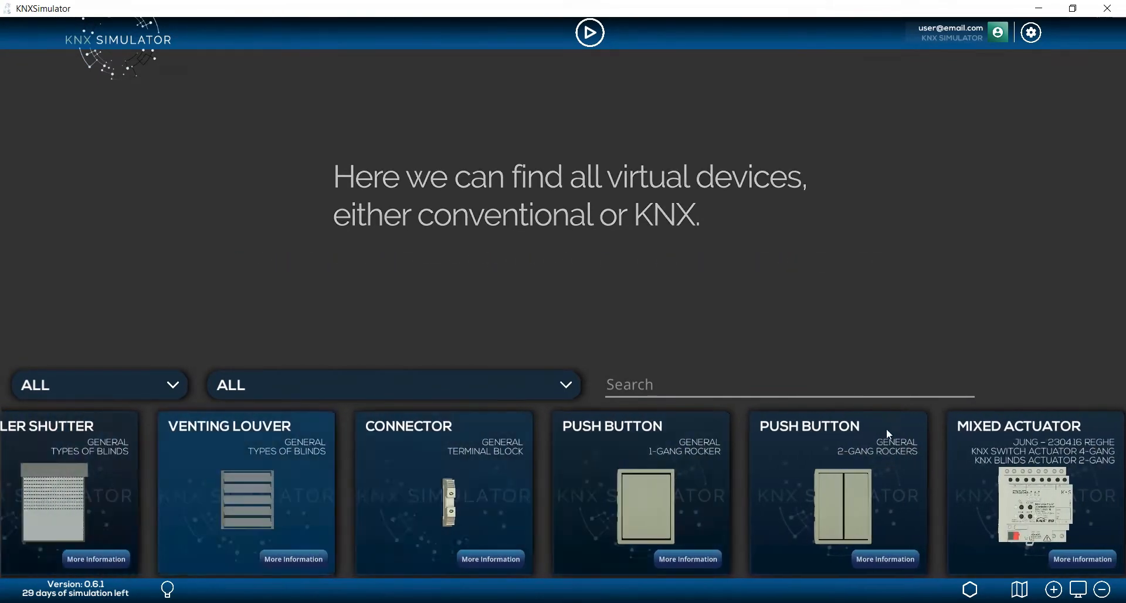
{"action": "left_click", "coordinate": [1080, 559]}
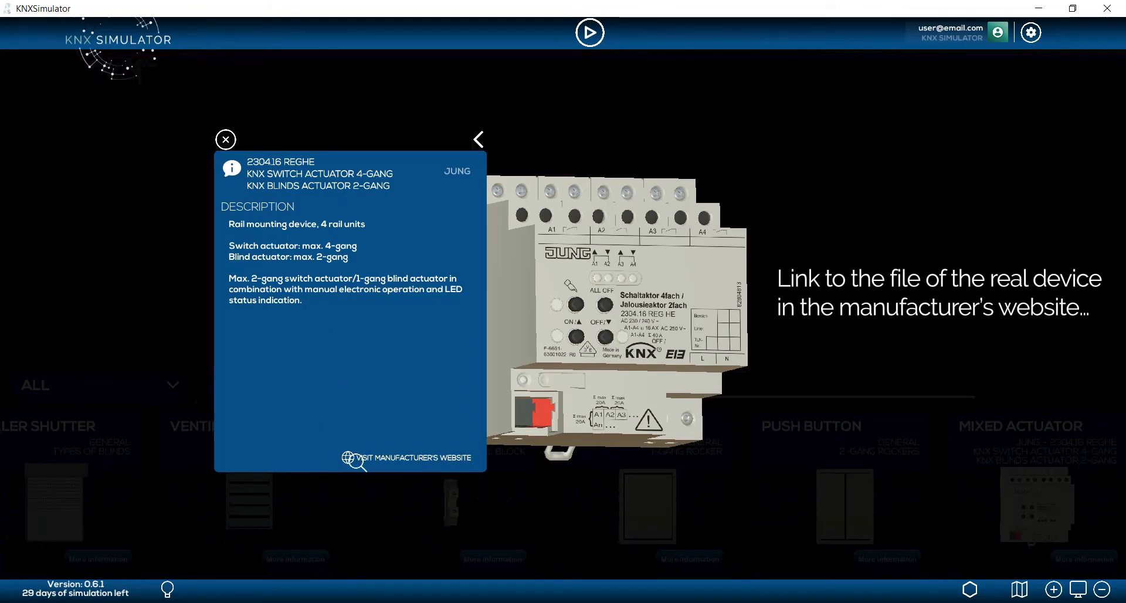
- Review the mixed actuator's full description and its available documents on the manufacturer's website, then return to KNXSimulator
{"action": "left_click", "coordinate": [355, 461]}
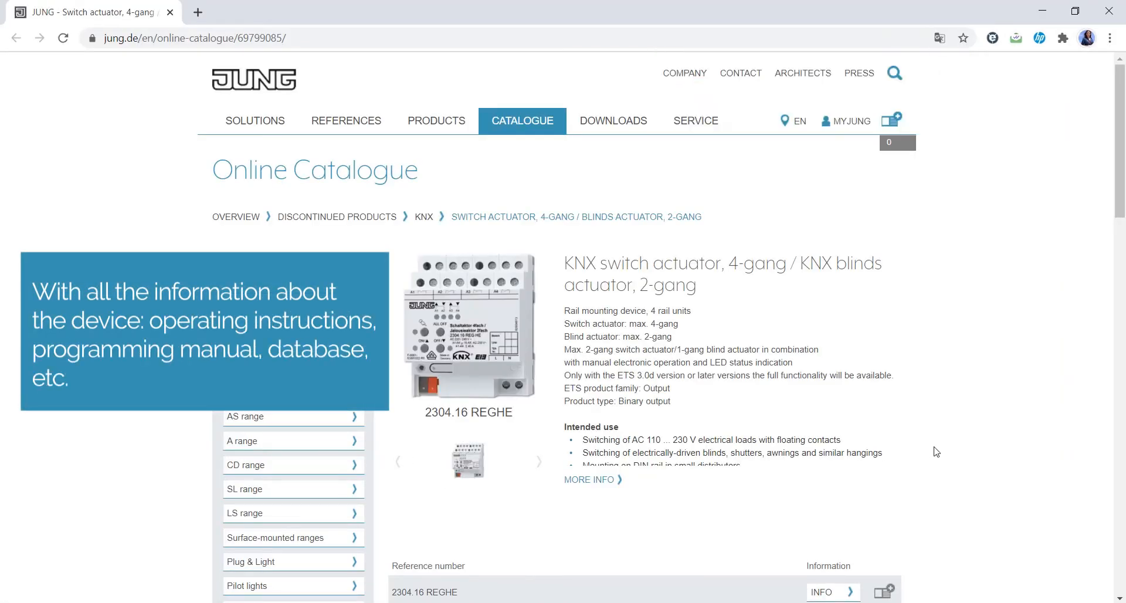
{"action": "left_click", "coordinate": [616, 480]}
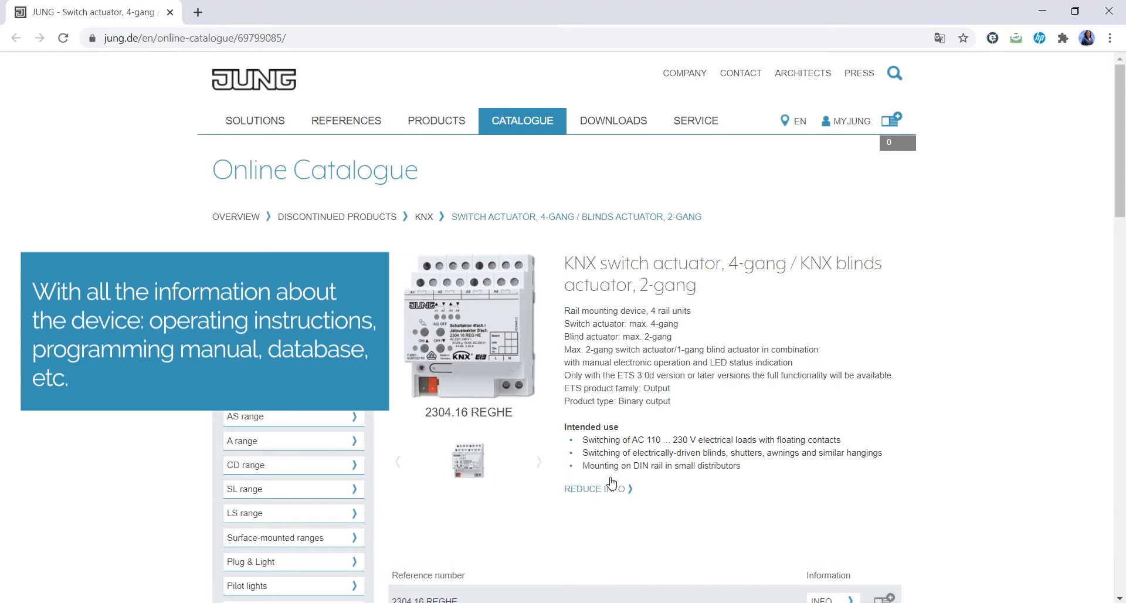
{"action": "scroll", "coordinate": [989, 454], "scroll_direction": "down", "scroll_amount": 5}
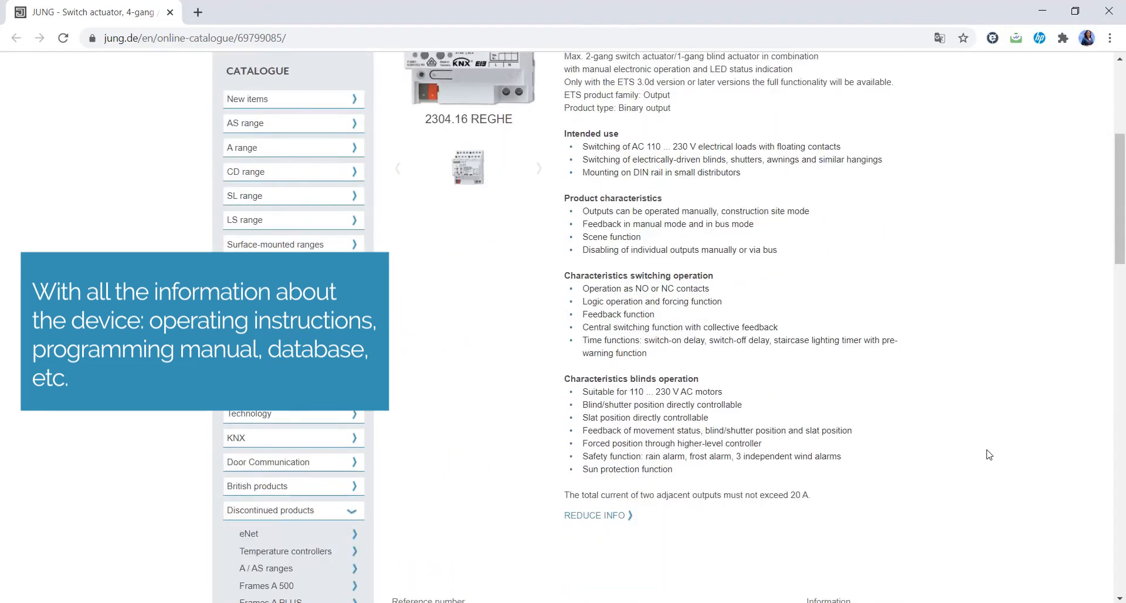
{"action": "scroll", "coordinate": [989, 455], "scroll_direction": "down", "scroll_amount": 4}
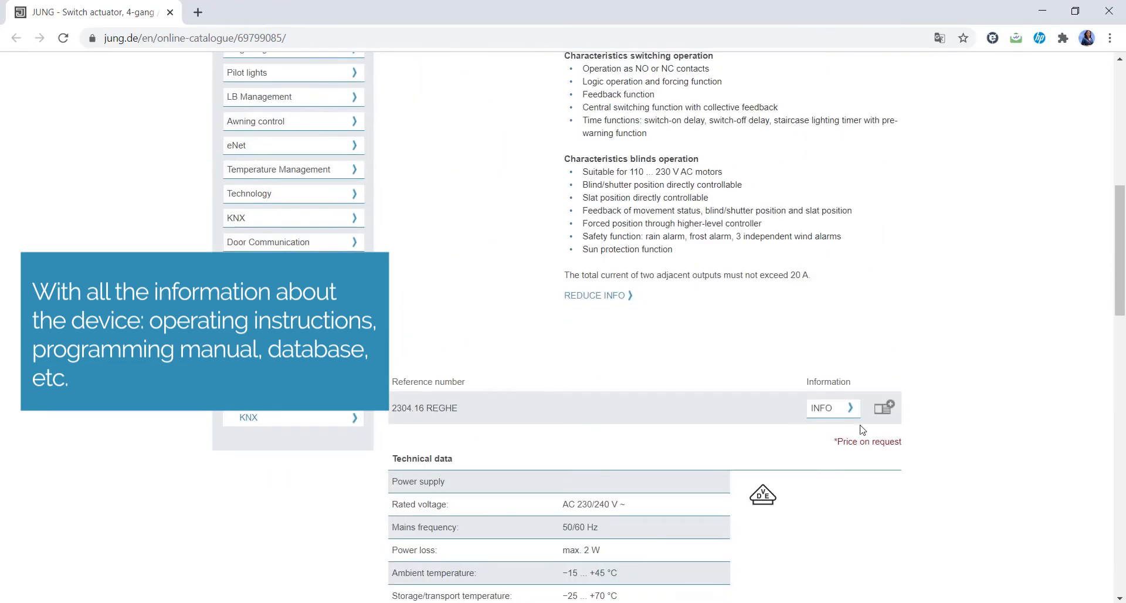
{"action": "left_click", "coordinate": [850, 413]}
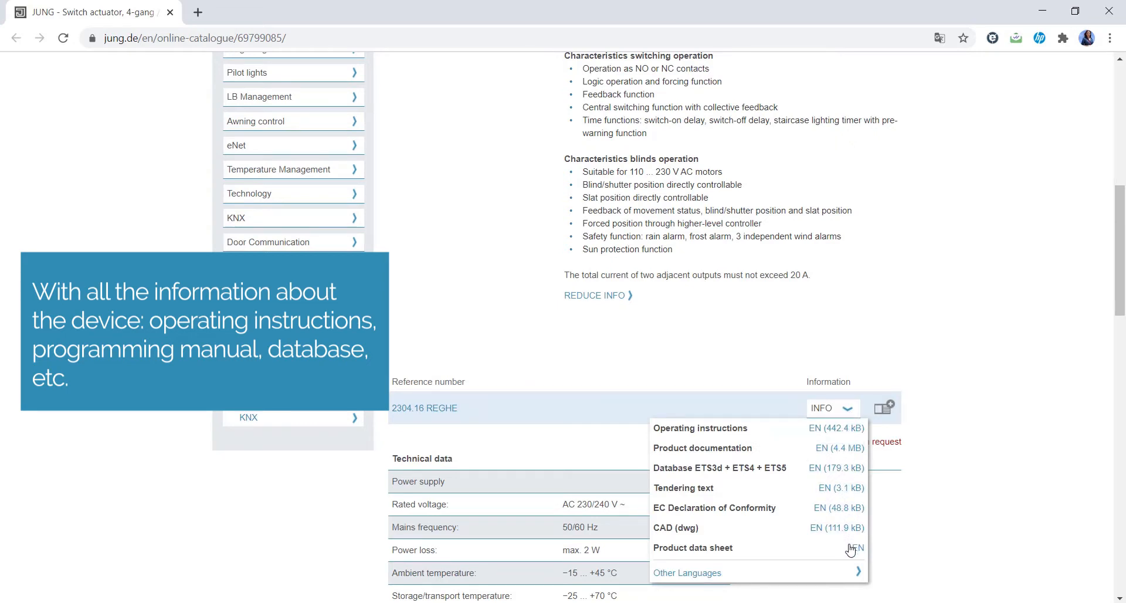
{"action": "left_click", "coordinate": [1043, 18]}
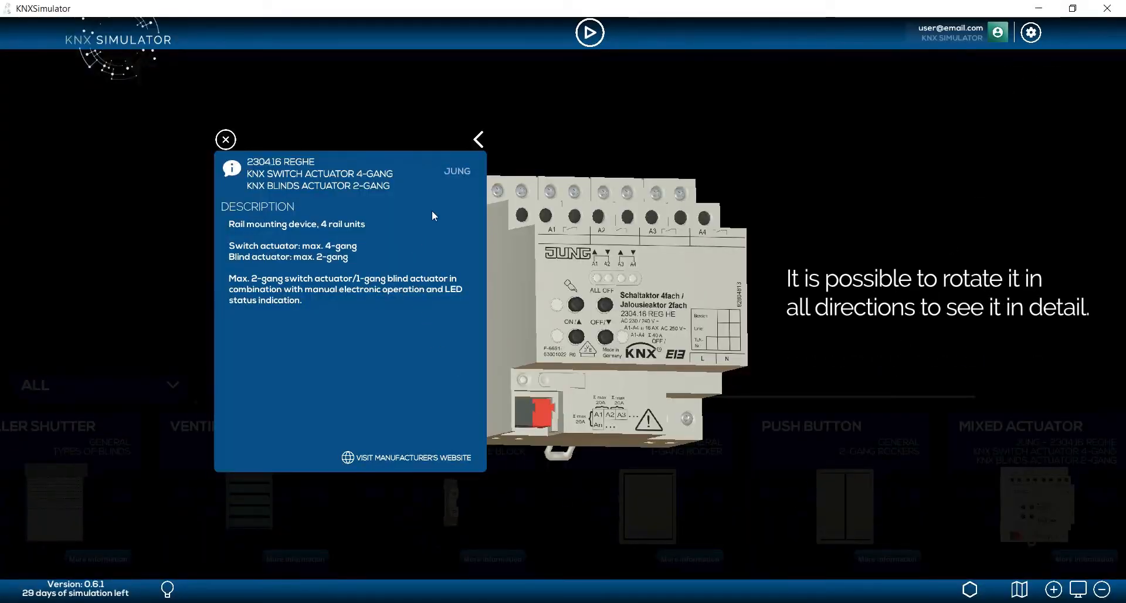
- Inspect the mixed actuator's 3D model from another angle without the description covering it, and close the device information
{"action": "left_click", "coordinate": [476, 138]}
{"action": "left_click_drag", "start_coordinate": [587, 308], "coordinate": [409, 350]}
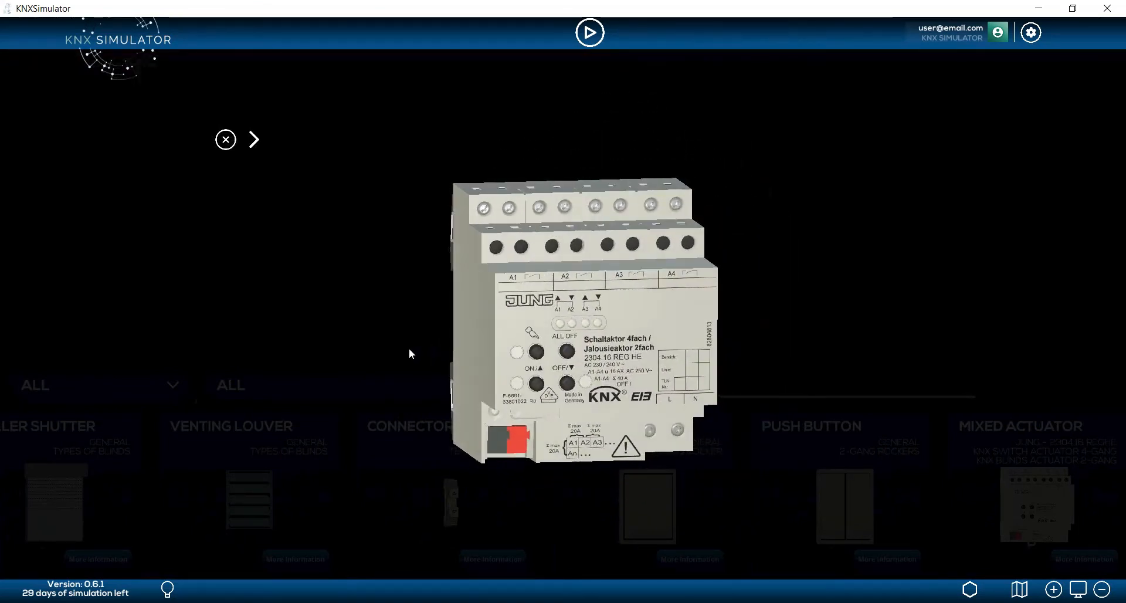
{"action": "left_click", "coordinate": [254, 140]}
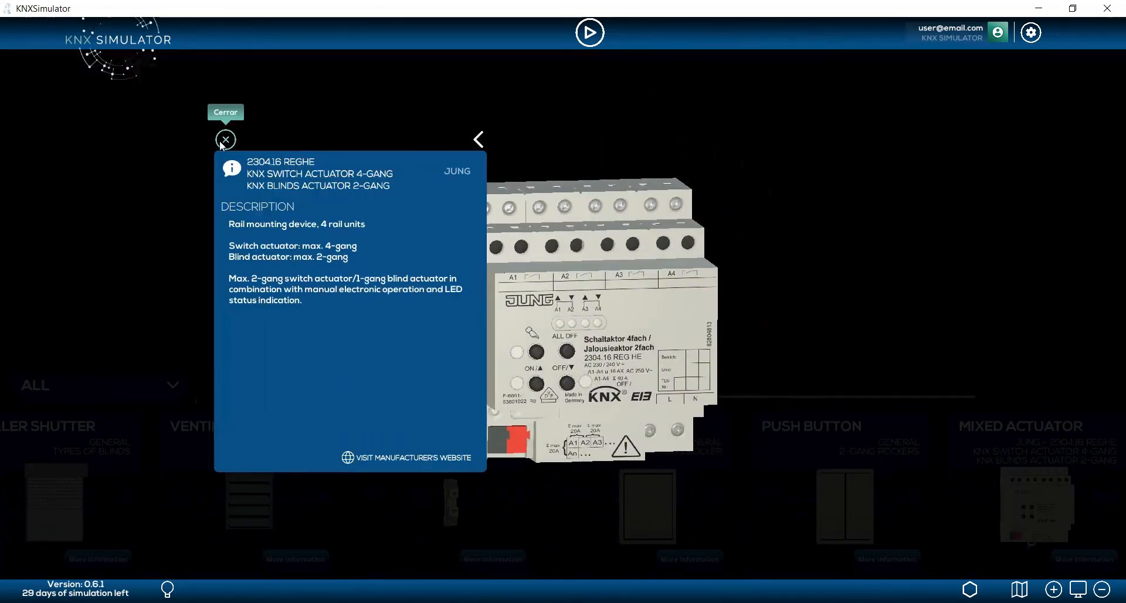
{"action": "left_click", "coordinate": [226, 139]}
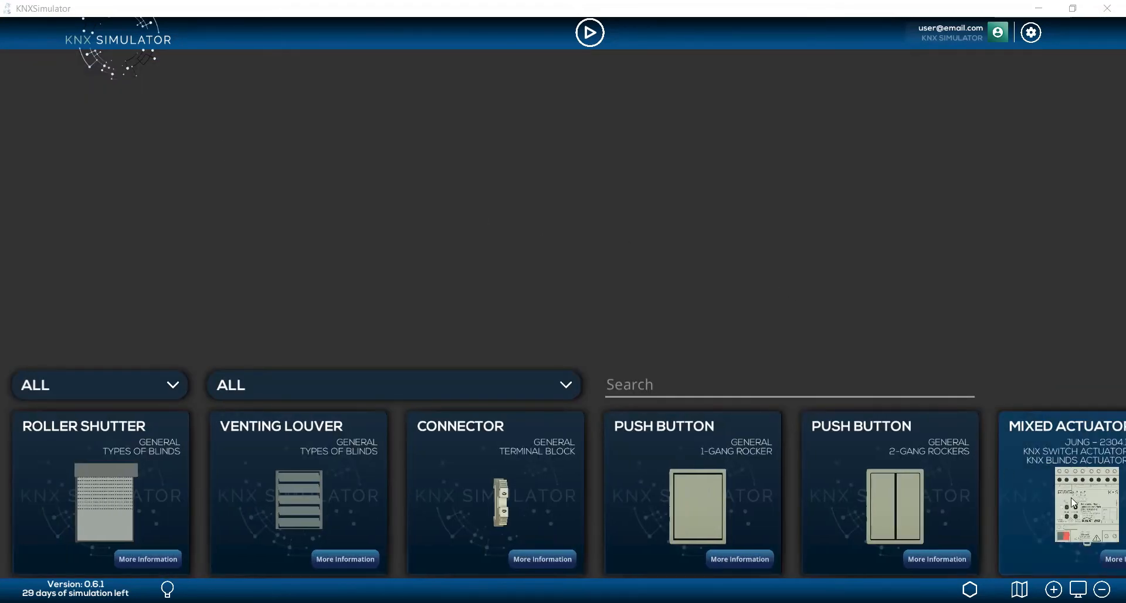
- Place the mixed actuator, a terminal block connector, a circuit breaker and a KNX 2-gang push-button side by side in the simulation room
{"action": "left_click_drag", "start_coordinate": [1072, 503], "coordinate": [558, 245]}
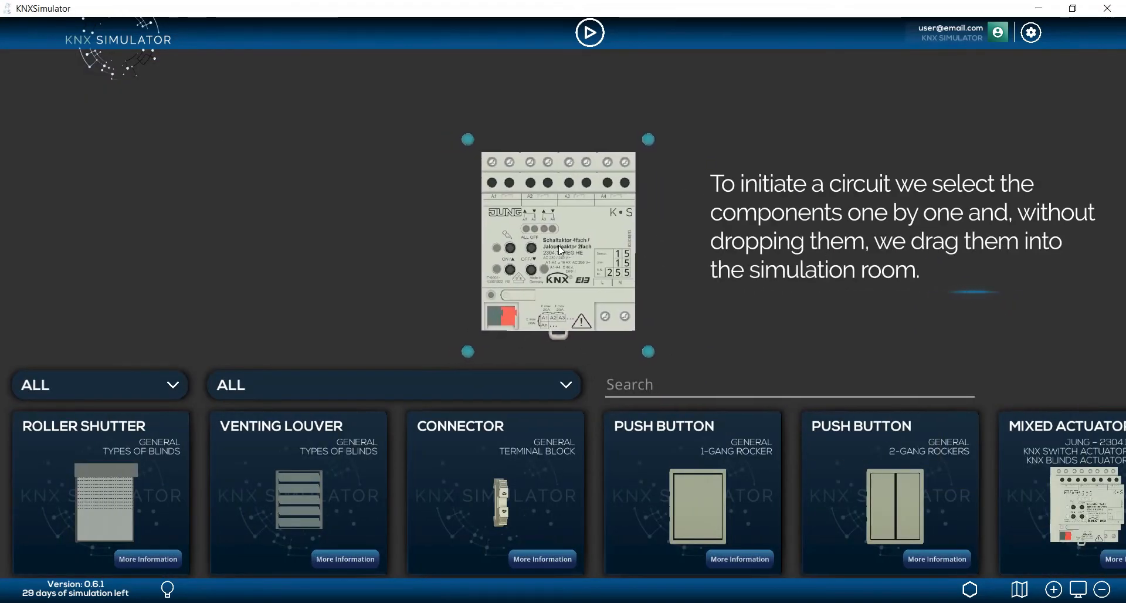
{"action": "left_click_drag", "start_coordinate": [504, 498], "coordinate": [430, 232]}
{"action": "left_click_drag", "start_coordinate": [139, 435], "coordinate": [919, 436]}
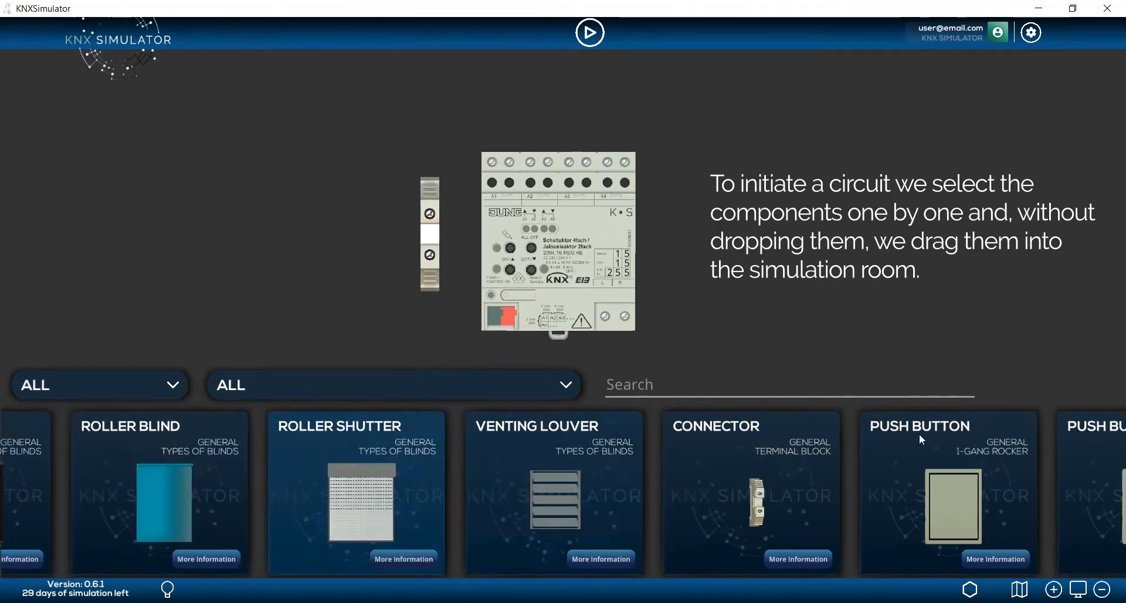
{"action": "left_click_drag", "start_coordinate": [111, 426], "coordinate": [1043, 437]}
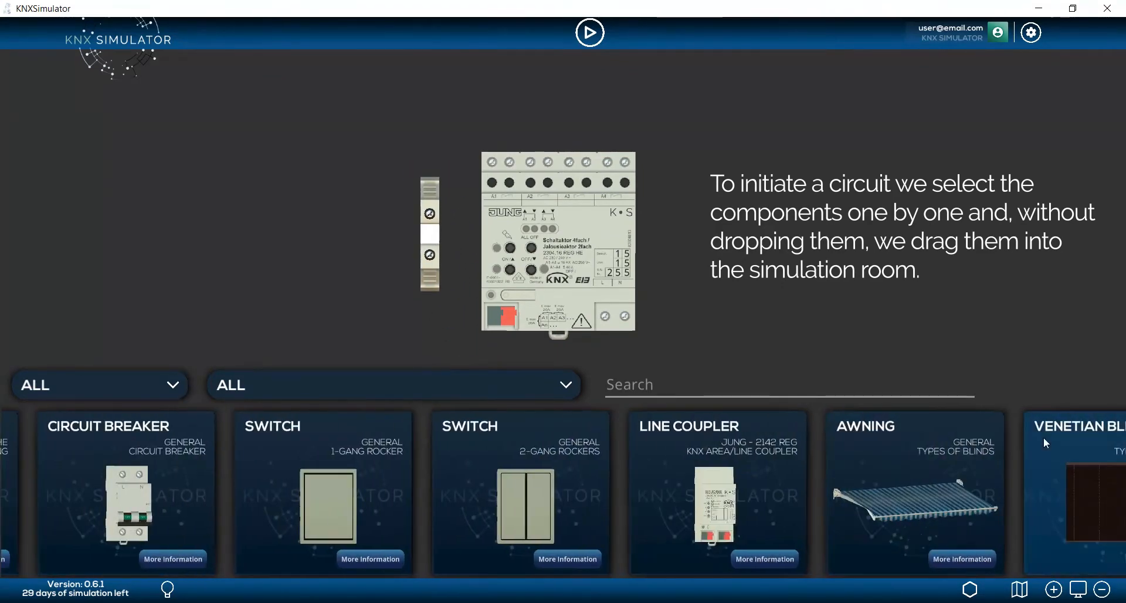
{"action": "left_click_drag", "start_coordinate": [170, 495], "coordinate": [339, 244]}
{"action": "left_click_drag", "start_coordinate": [104, 431], "coordinate": [603, 432]}
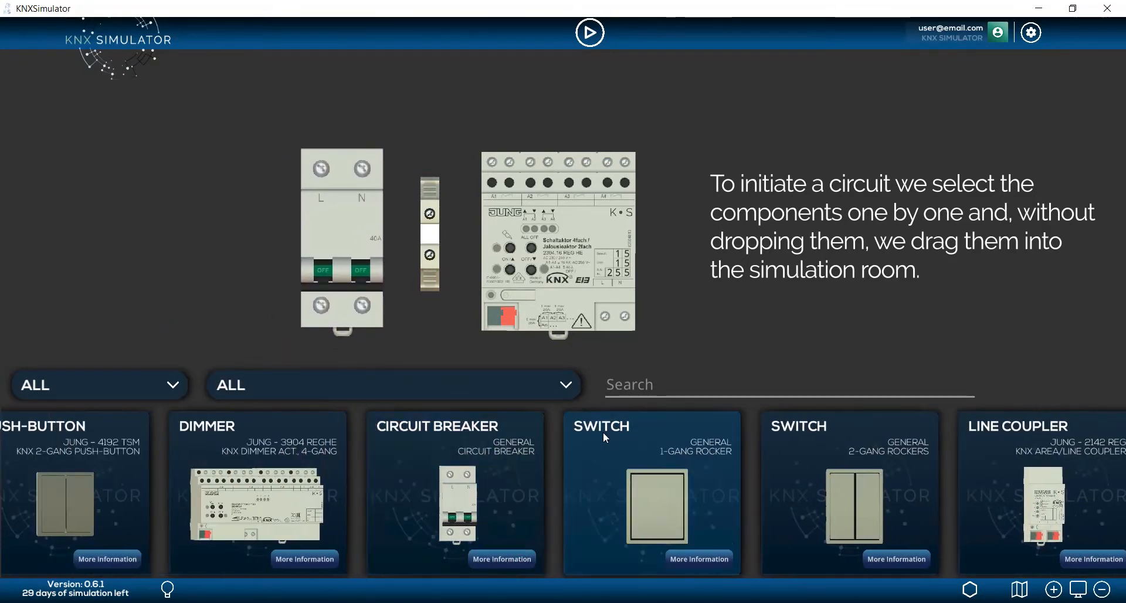
{"action": "left_click_drag", "start_coordinate": [63, 437], "coordinate": [187, 246]}
- Examine the placed devices in the simulation room at smaller and larger zoom levels
{"action": "scroll", "coordinate": [687, 260], "scroll_direction": "down", "scroll_amount": 5}
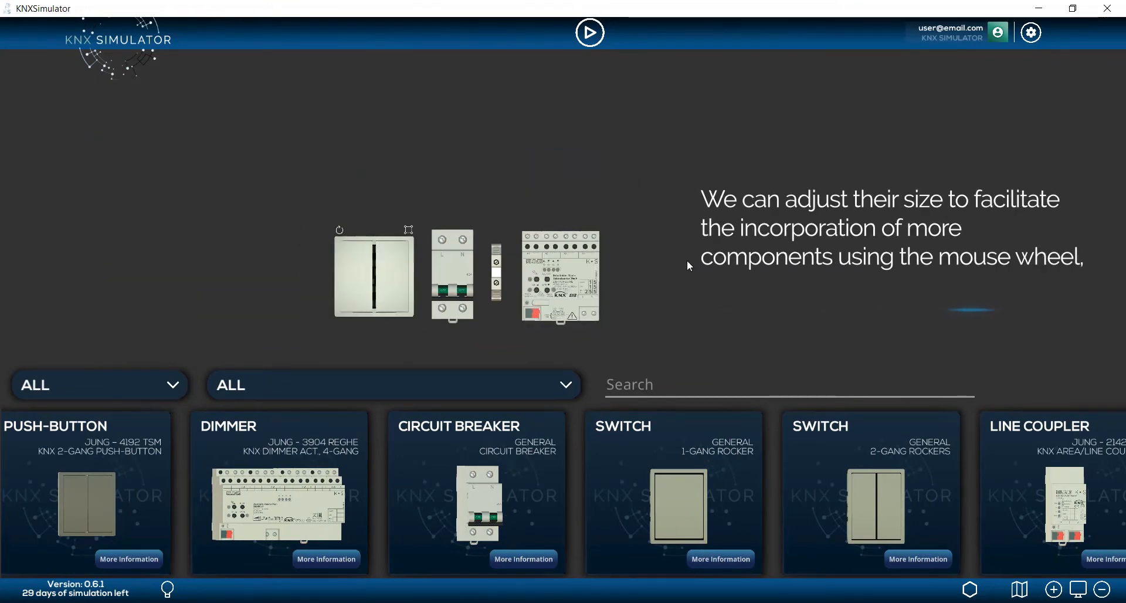
{"action": "scroll", "coordinate": [687, 259], "scroll_direction": "up", "scroll_amount": 8}
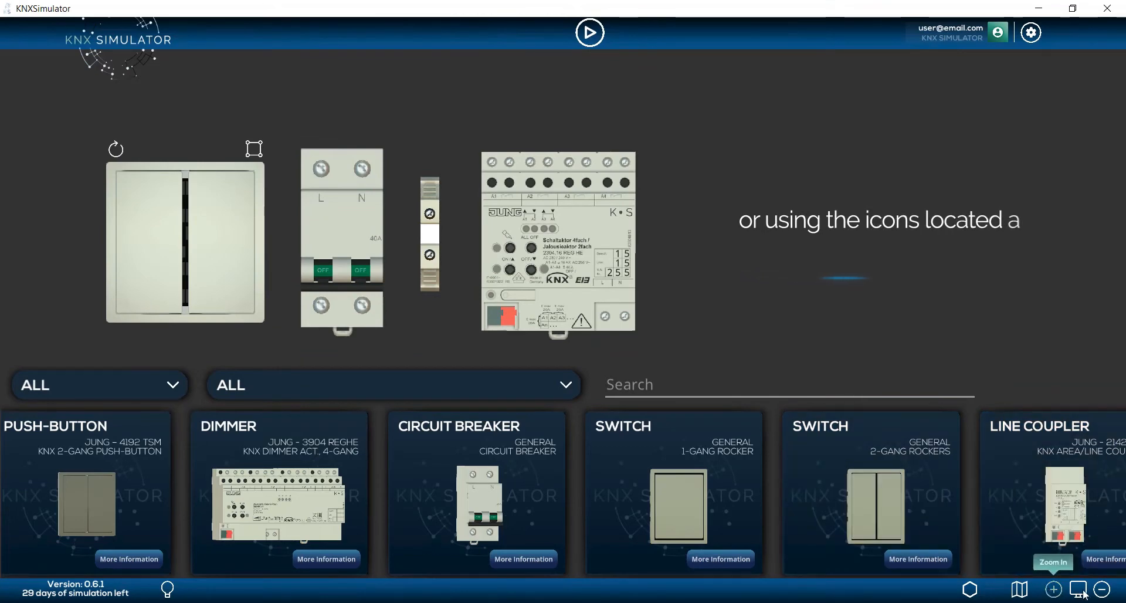
{"action": "left_click", "coordinate": [1103, 591]}
{"action": "left_click", "coordinate": [1103, 591]}
{"action": "left_click", "coordinate": [1104, 591]}
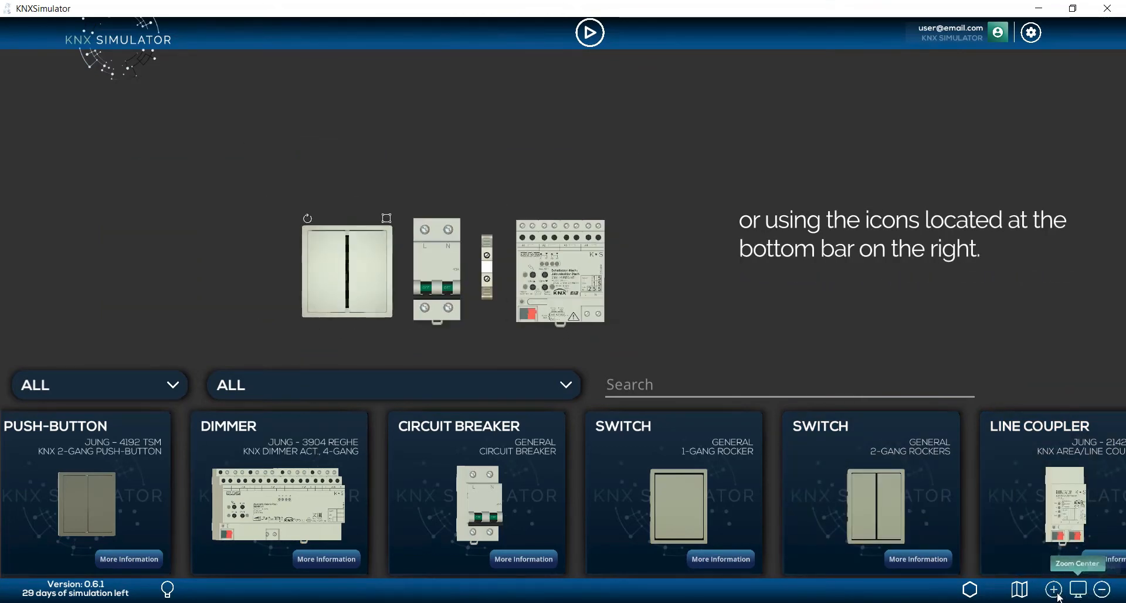
{"action": "left_click", "coordinate": [1054, 591]}
{"action": "left_click", "coordinate": [1054, 591]}
{"action": "left_click", "coordinate": [1054, 591]}
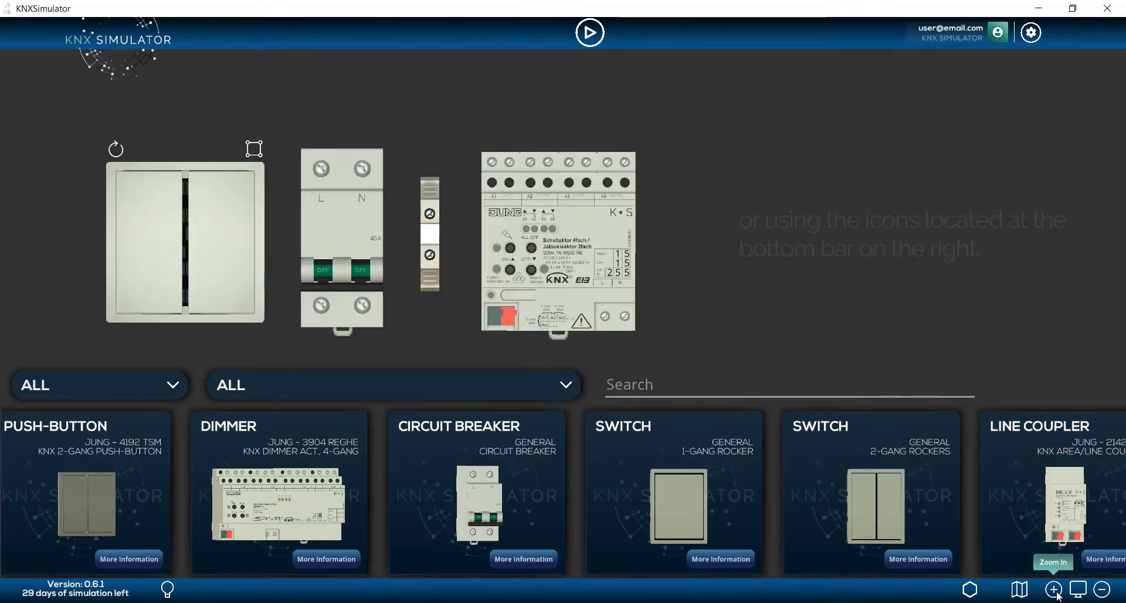
- Add a lamp to the simulation room beside the push-button, on the side away from the circuit breaker
{"action": "scroll", "coordinate": [680, 332], "scroll_direction": "down", "scroll_amount": 1}
{"action": "left_click_drag", "start_coordinate": [680, 332], "coordinate": [797, 324]}
{"action": "left_click_drag", "start_coordinate": [134, 435], "coordinate": [662, 451]}
{"action": "left_click", "coordinate": [262, 490]}
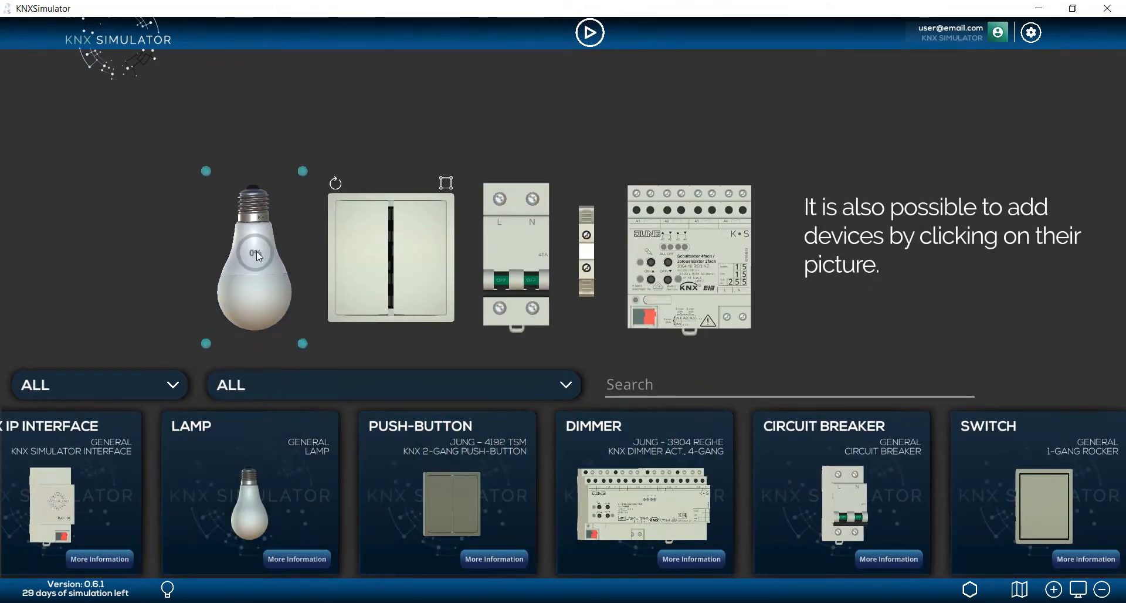
- Add a power generator and position it beside the lamp at the outer end of the device row
{"action": "left_click_drag", "start_coordinate": [122, 423], "coordinate": [645, 444]}
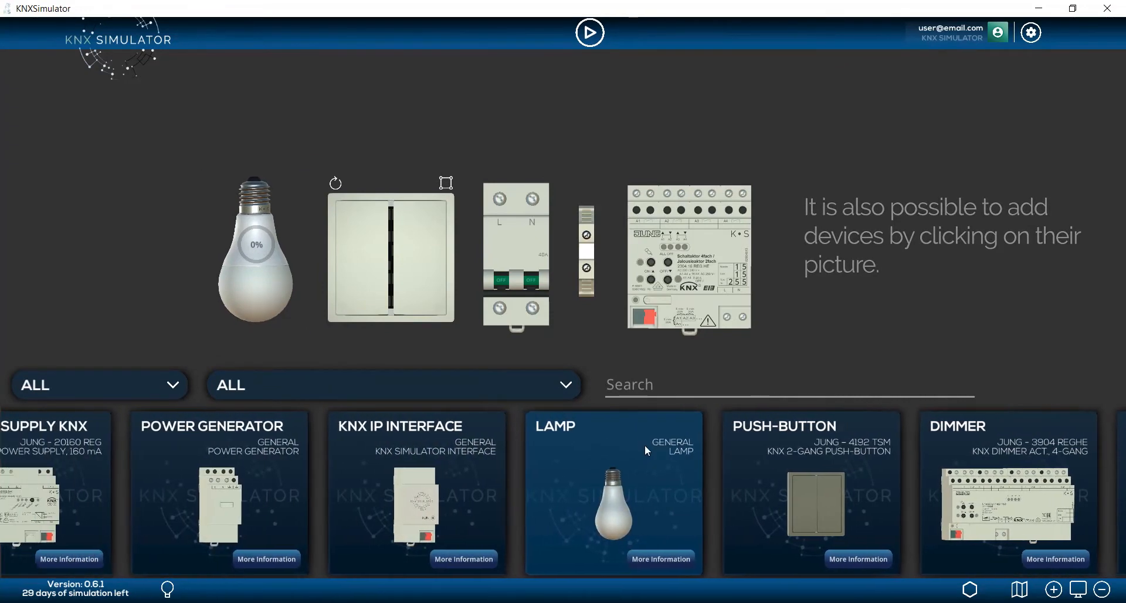
{"action": "left_click", "coordinate": [227, 509]}
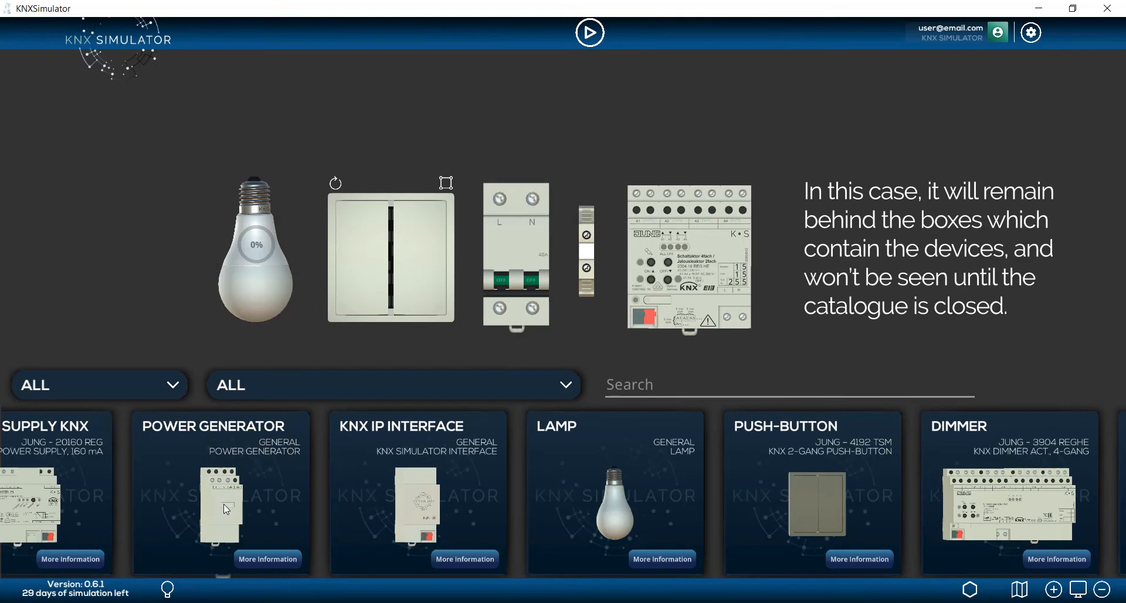
{"action": "left_click", "coordinate": [167, 592]}
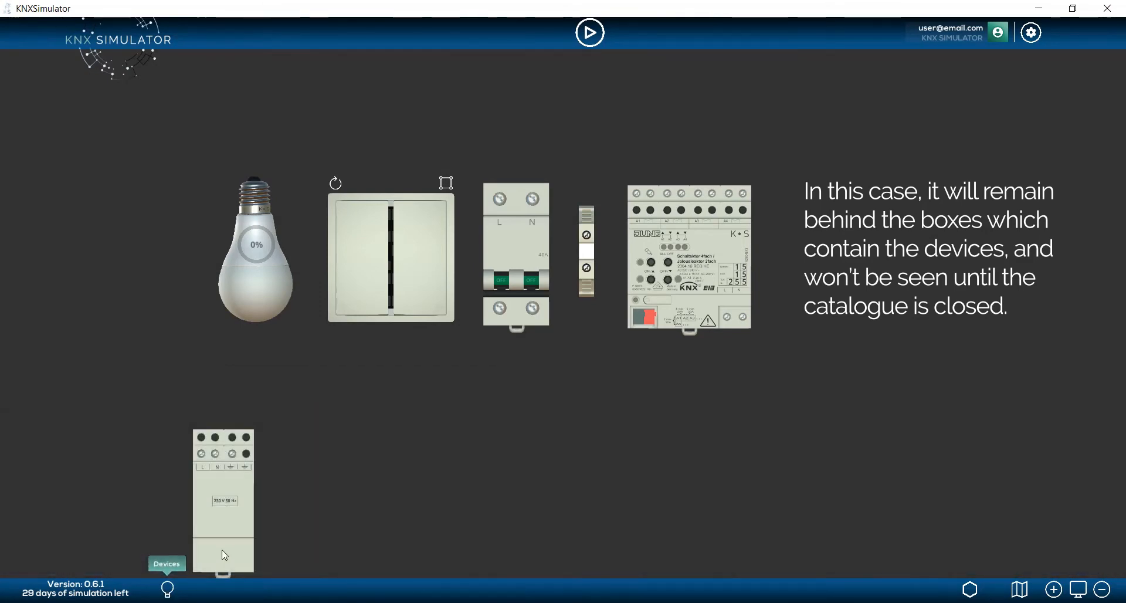
{"action": "left_click_drag", "start_coordinate": [214, 482], "coordinate": [164, 287]}
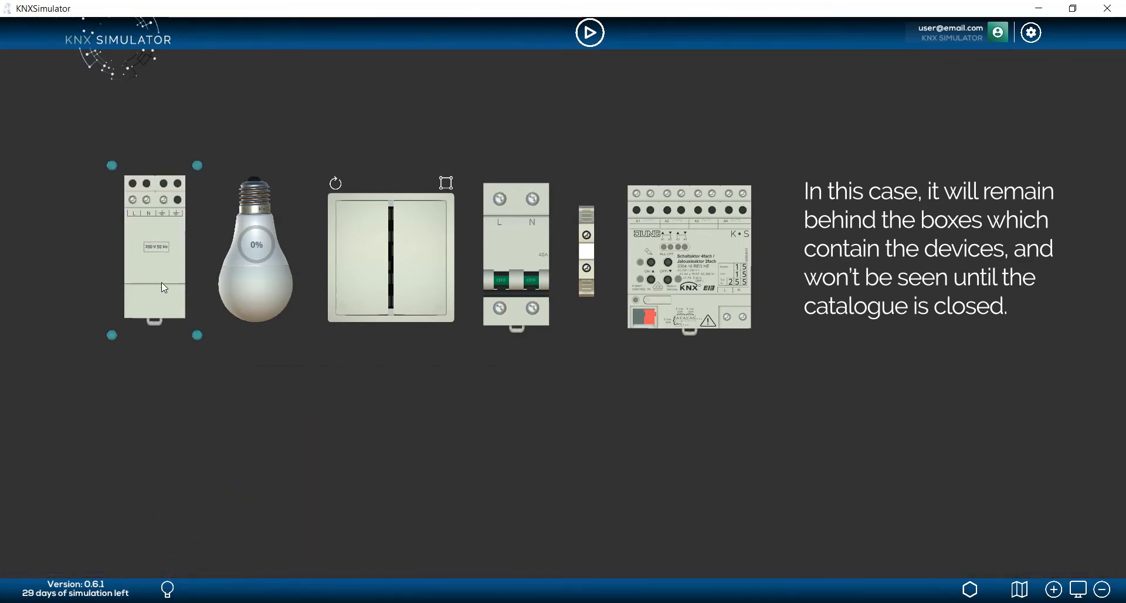
- Add a JUNG 20160 REG KNX power supply beside the power generator at the outer end of the device row
{"action": "left_click", "coordinate": [167, 589]}
{"action": "scroll", "coordinate": [304, 477], "scroll_direction": "up", "scroll_amount": 1}
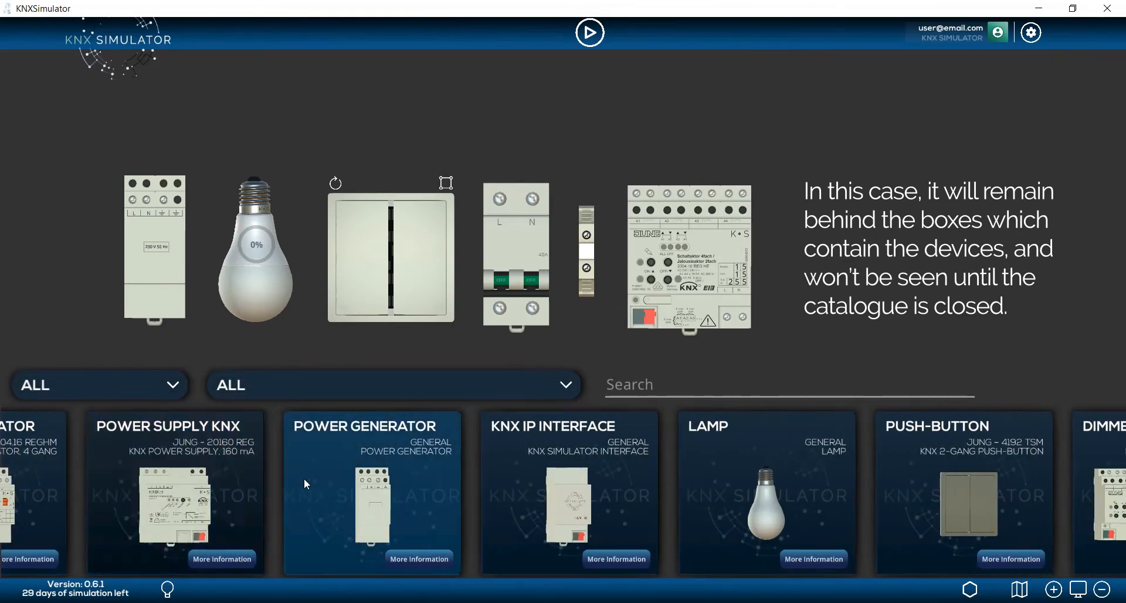
{"action": "left_click_drag", "start_coordinate": [171, 519], "coordinate": [39, 254]}
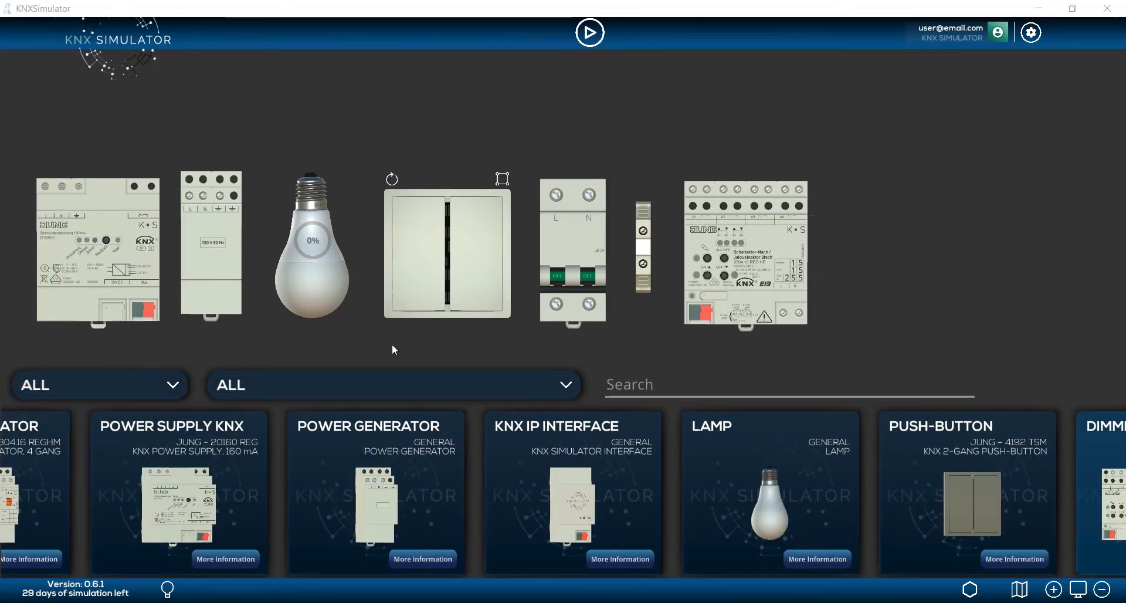
- Add a KNX IP interface beside the mixed actuator and close the device catalogue
{"action": "left_click_drag", "start_coordinate": [341, 345], "coordinate": [68, 340]}
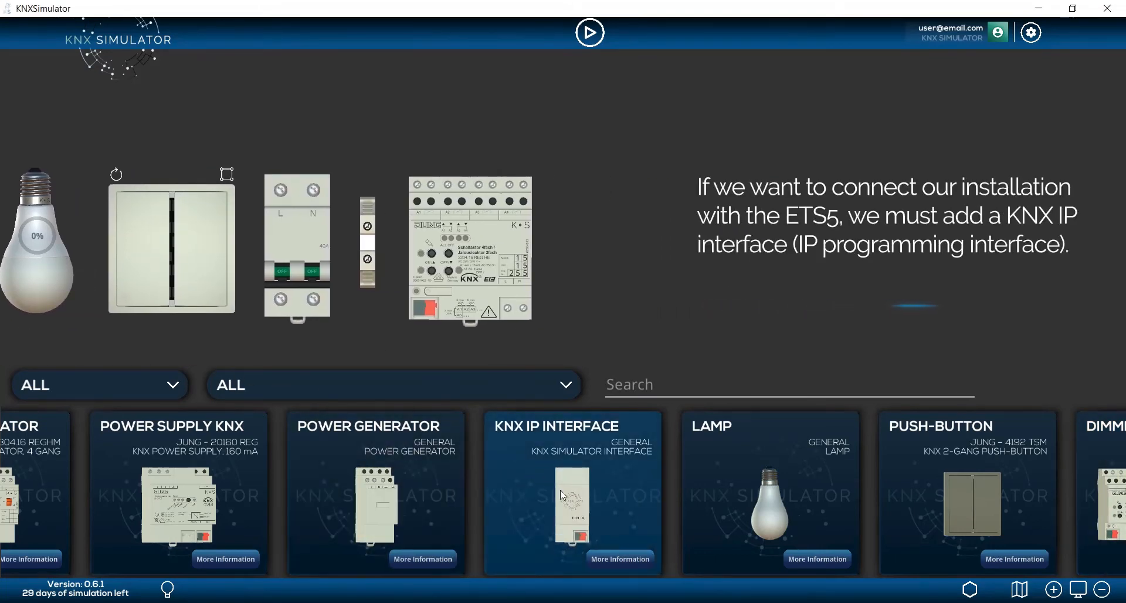
{"action": "left_click_drag", "start_coordinate": [573, 493], "coordinate": [593, 255]}
{"action": "scroll", "coordinate": [662, 318], "scroll_direction": "up", "scroll_amount": 2}
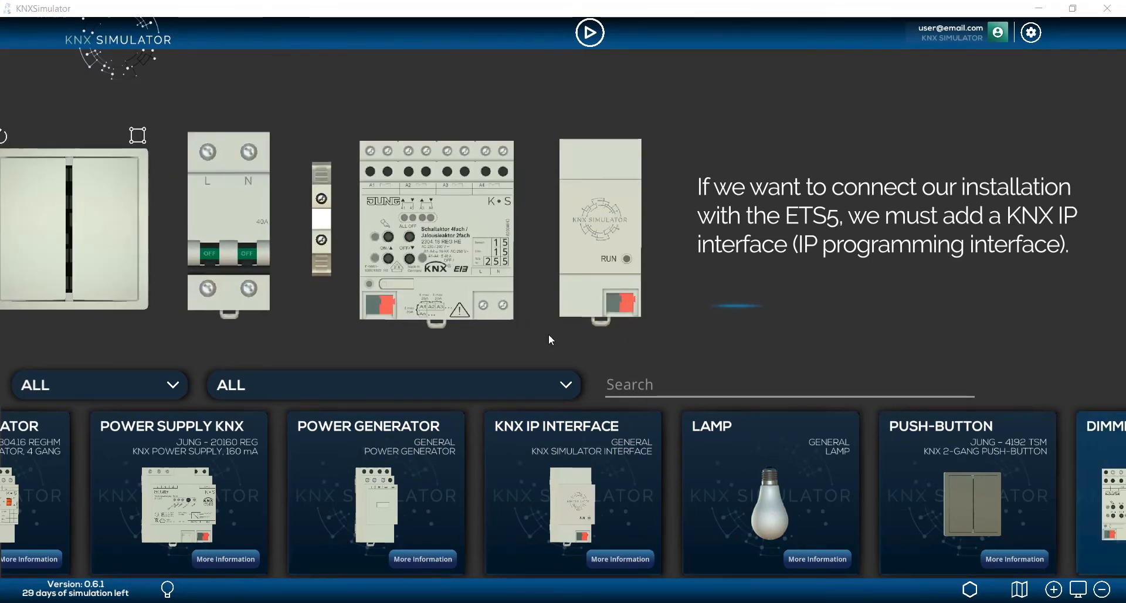
{"action": "left_click", "coordinate": [169, 589]}
{"action": "left_click_drag", "start_coordinate": [221, 394], "coordinate": [697, 415]}
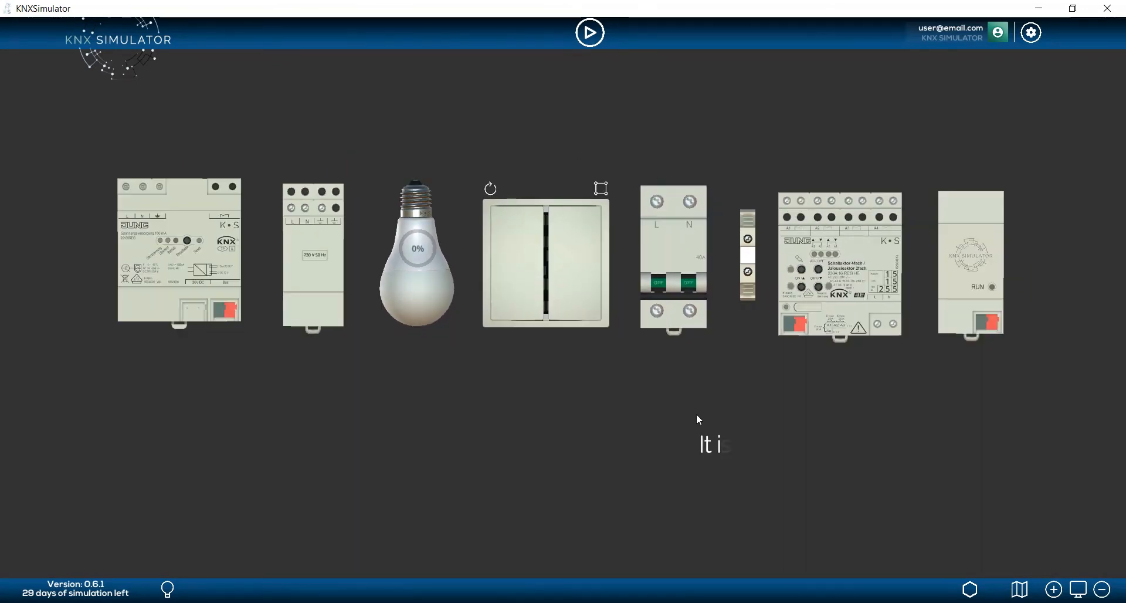
- Line up the power generator, circuit breaker, power supply, IP interface and mixed actuator edge to edge in one row below the lamp and push-button
{"action": "left_click_drag", "start_coordinate": [307, 307], "coordinate": [272, 469]}
{"action": "left_click_drag", "start_coordinate": [663, 278], "coordinate": [310, 382]}
{"action": "left_click_drag", "start_coordinate": [185, 285], "coordinate": [448, 450]}
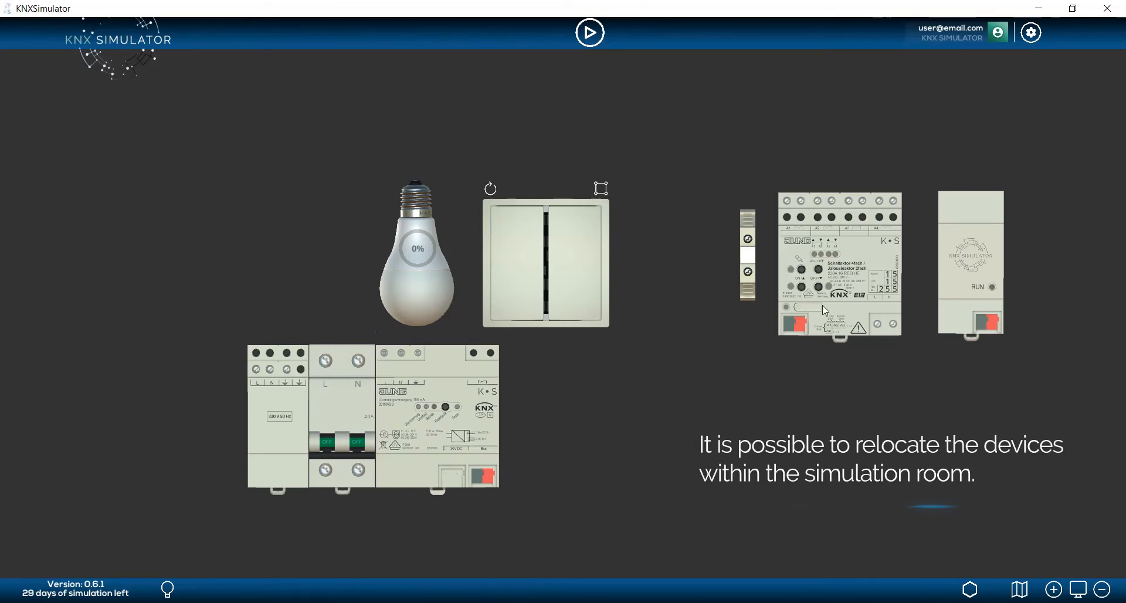
{"action": "left_click_drag", "start_coordinate": [962, 273], "coordinate": [513, 413]}
{"action": "left_click_drag", "start_coordinate": [816, 289], "coordinate": [606, 437]}
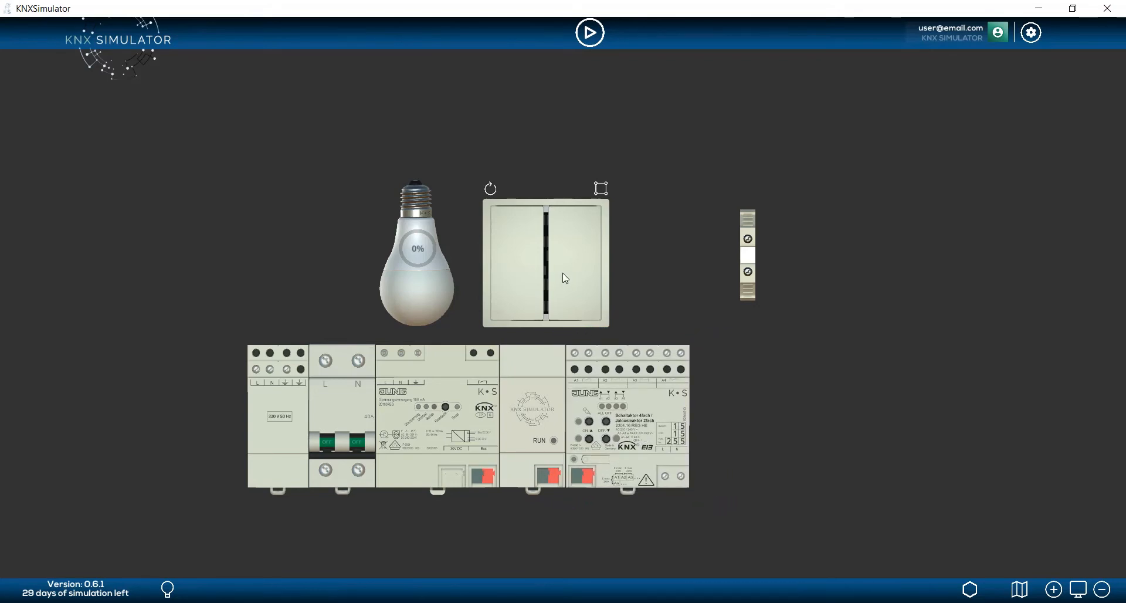
- Move the push-button beside the mixed actuator at the row's end, and place the connector and lamp above the actuator end of the row
{"action": "left_click_drag", "start_coordinate": [564, 278], "coordinate": [837, 464]}
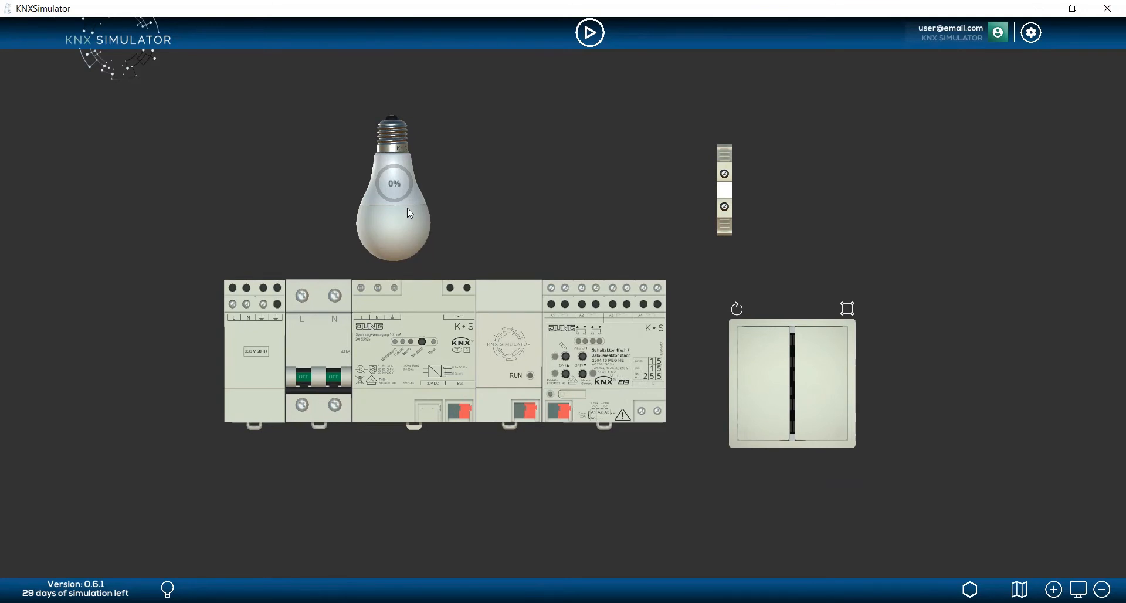
{"action": "left_click_drag", "start_coordinate": [407, 207], "coordinate": [640, 190]}
{"action": "mouse_move", "coordinate": [723, 199]}
{"action": "left_mouse_down"}
{"action": "mouse_move", "coordinate": [544, 186]}
{"action": "mouse_move", "coordinate": [717, 193]}
{"action": "left_mouse_up"}
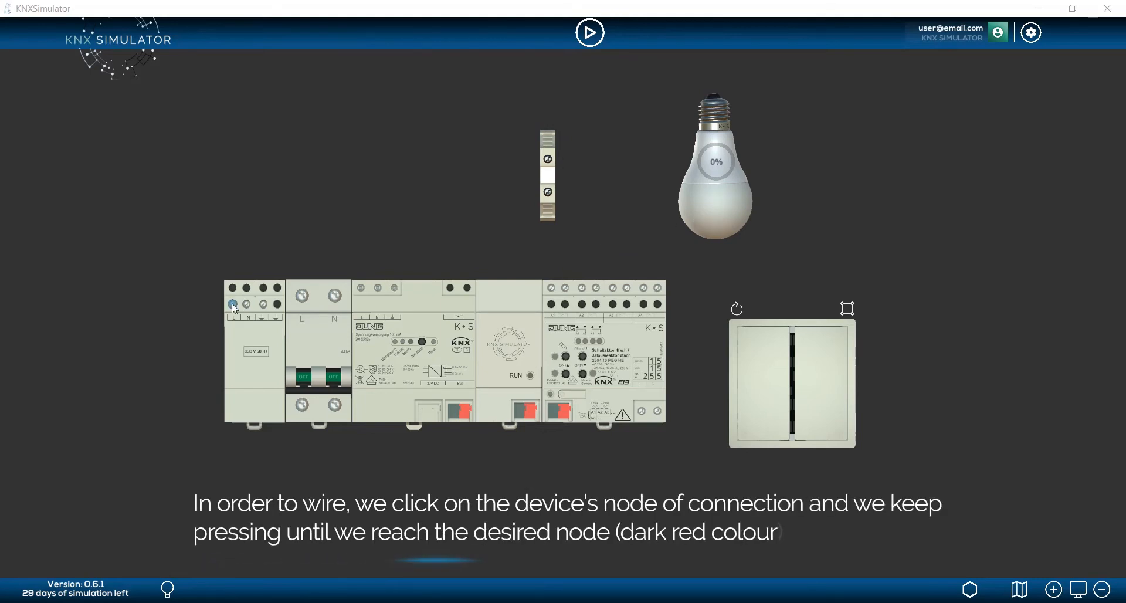
- Wire the generator's L and N through the circuit breaker to the power supply, and connect the generator's earth directly to the power supply
{"action": "left_click_drag", "start_coordinate": [233, 303], "coordinate": [331, 302]}
{"action": "left_click_drag", "start_coordinate": [303, 404], "coordinate": [360, 291]}
{"action": "left_click_drag", "start_coordinate": [335, 405], "coordinate": [381, 296]}
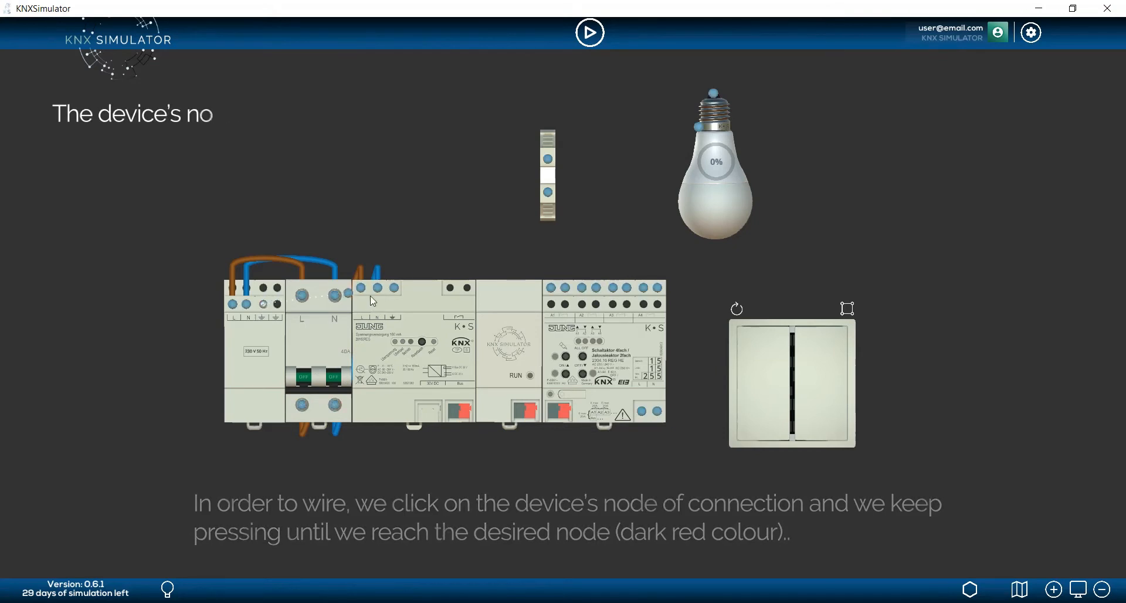
{"action": "left_click_drag", "start_coordinate": [263, 303], "coordinate": [395, 293]}
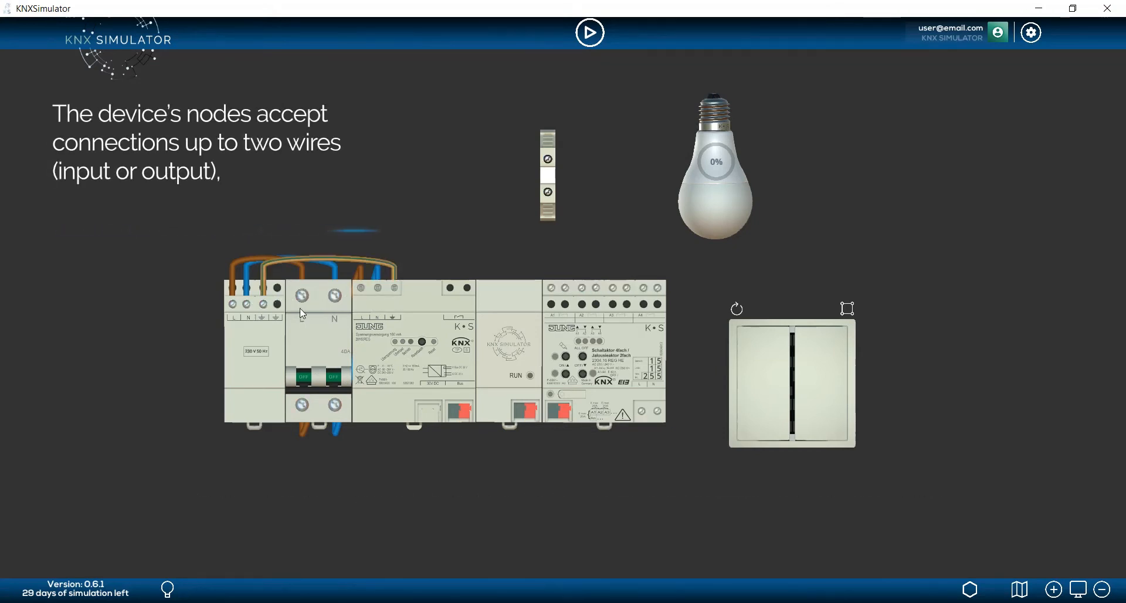
- Wire the generator's N to the connector's lower node, its upper node to the lamp, and its lower node to the mixed actuator's N terminal
{"action": "left_click_drag", "start_coordinate": [263, 304], "coordinate": [271, 298]}
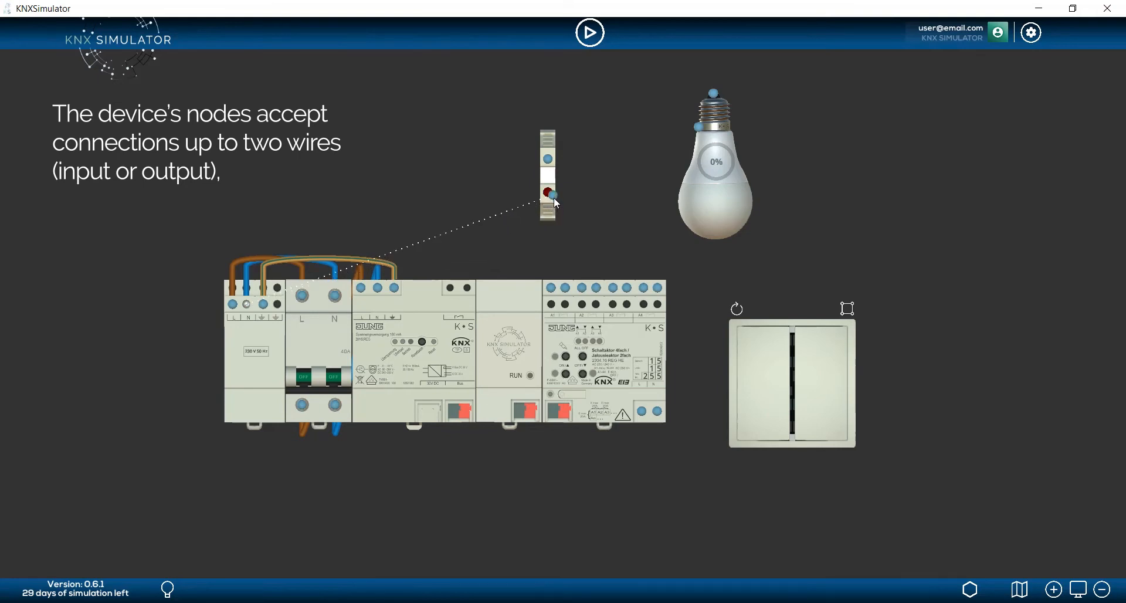
{"action": "left_click_drag", "start_coordinate": [552, 198], "coordinate": [551, 211]}
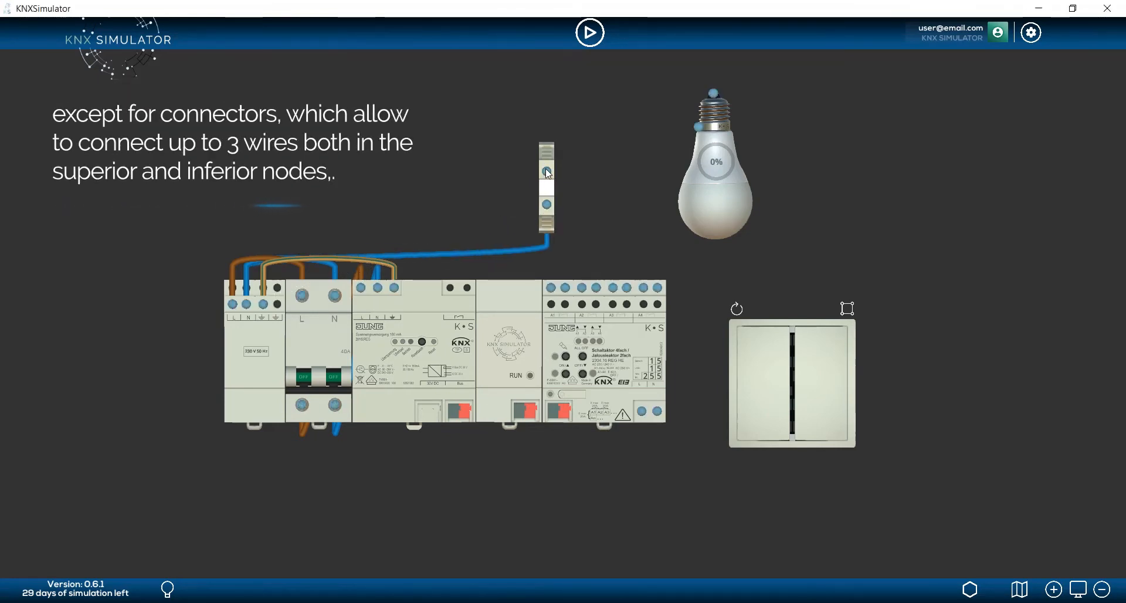
{"action": "left_click_drag", "start_coordinate": [546, 171], "coordinate": [575, 163]}
{"action": "left_click_drag", "start_coordinate": [697, 128], "coordinate": [692, 130]}
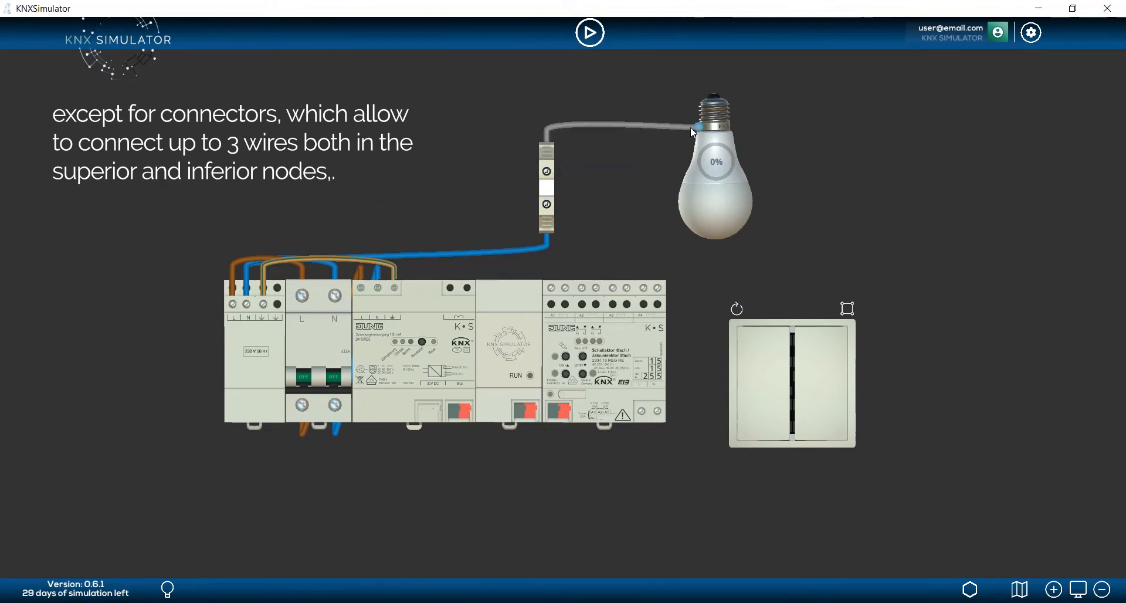
{"action": "left_click_drag", "start_coordinate": [547, 205], "coordinate": [552, 210]}
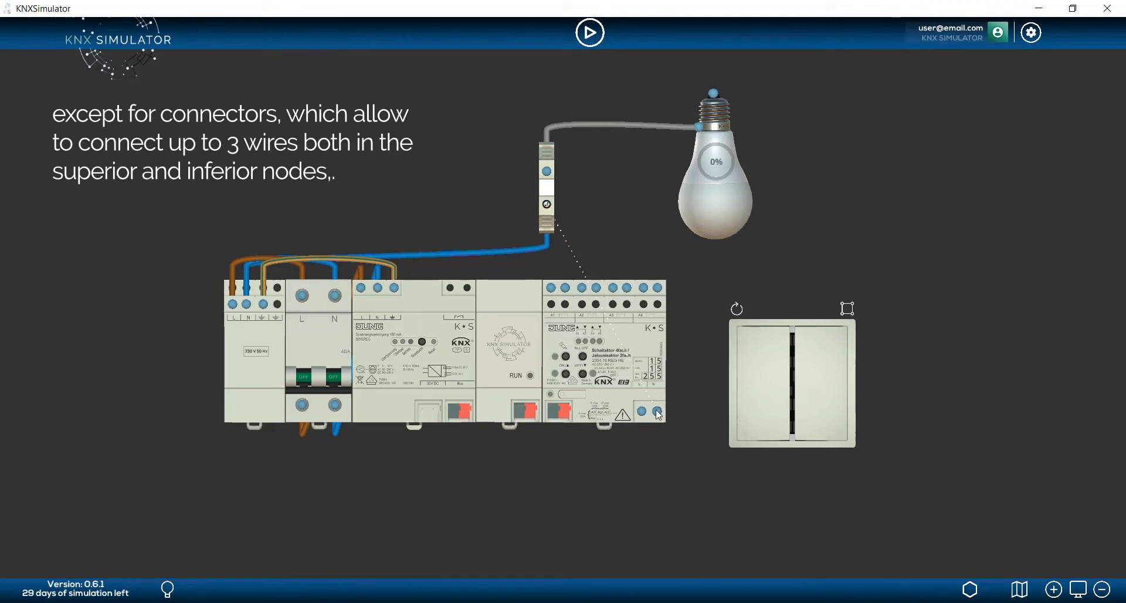
{"action": "left_click_drag", "start_coordinate": [656, 411], "coordinate": [657, 410]}
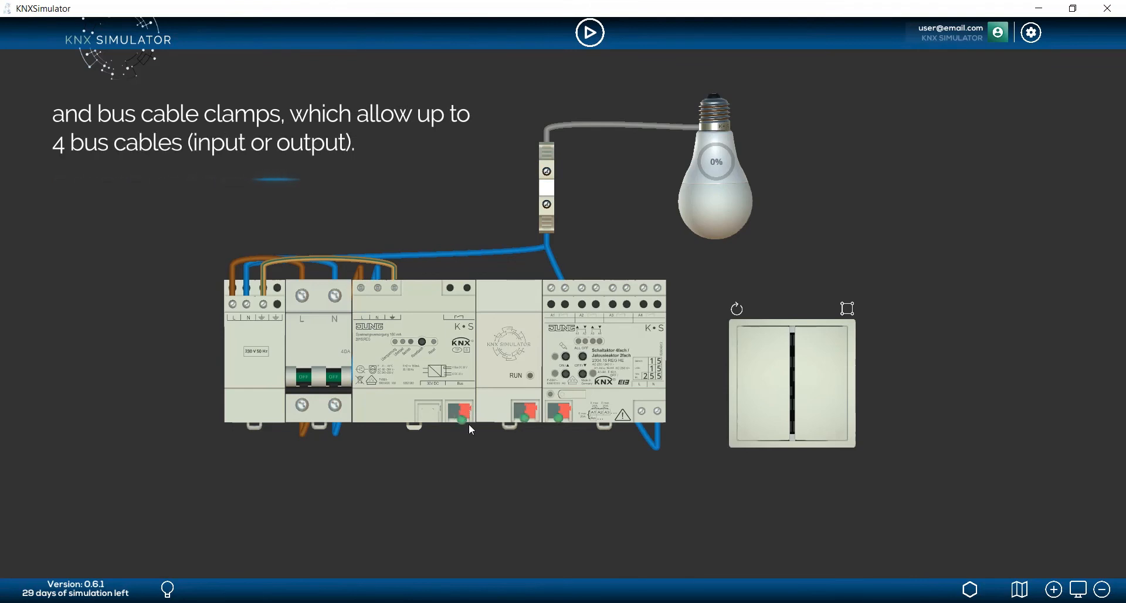
- Chain the KNX bus cable from the power supply through the IP interface and mixed actuator to the push-button, ending with its front facing forward
{"action": "left_click_drag", "start_coordinate": [525, 417], "coordinate": [525, 417]}
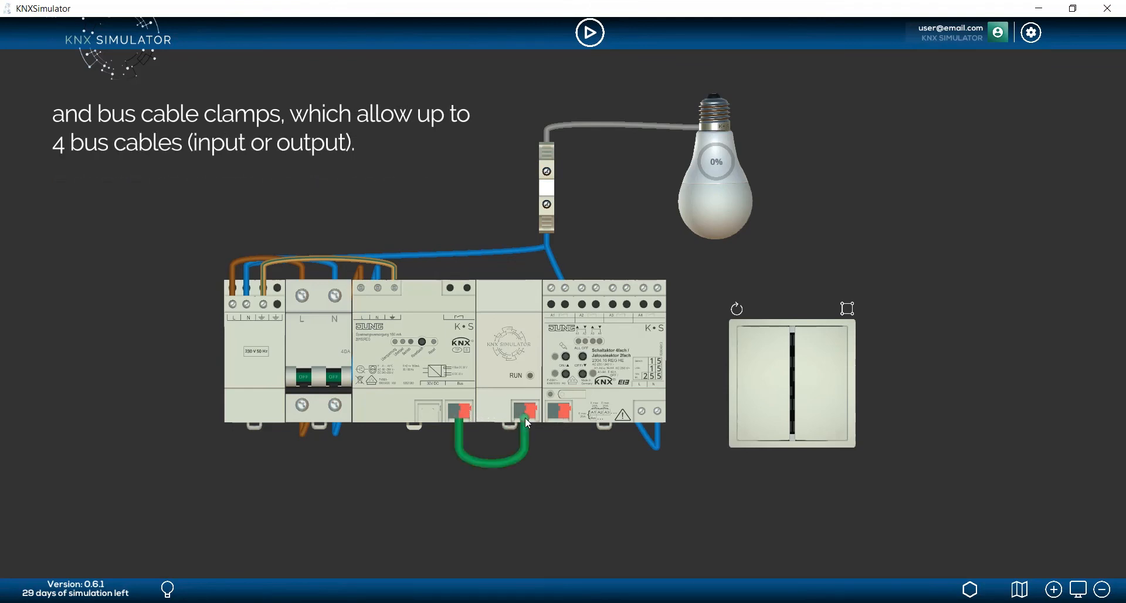
{"action": "left_click", "coordinate": [560, 417]}
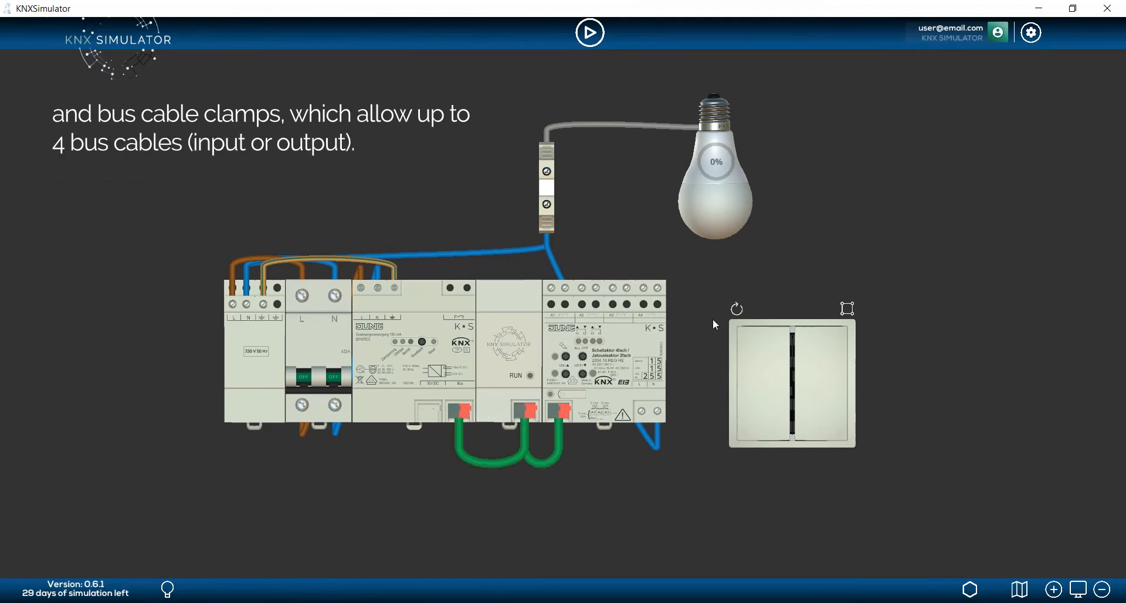
{"action": "left_click", "coordinate": [561, 416]}
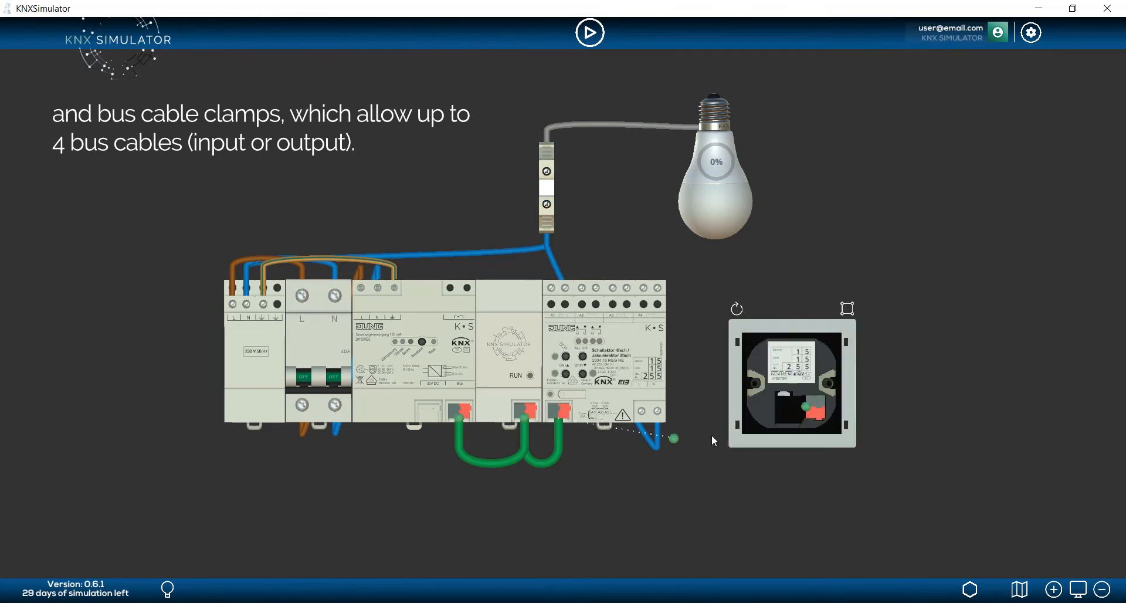
{"action": "left_click", "coordinate": [808, 415]}
{"action": "left_click", "coordinate": [737, 310]}
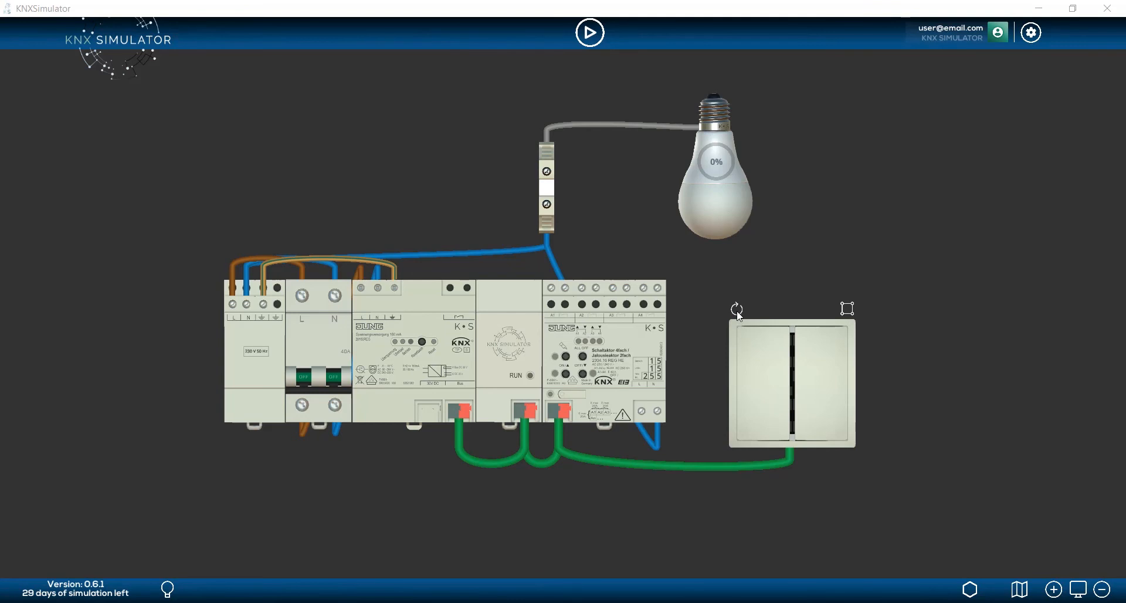
- Change the colour of the connector-to-lamp wire and of the connector itself to Light Blue
{"action": "right_click", "coordinate": [588, 125]}
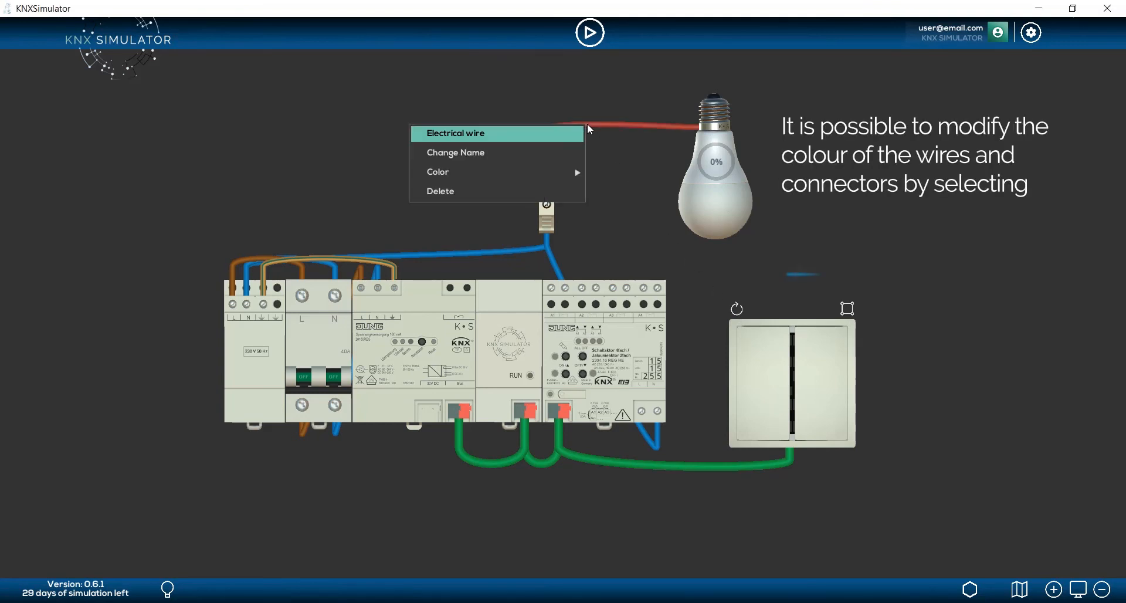
{"action": "mouse_move", "coordinate": [538, 174]}
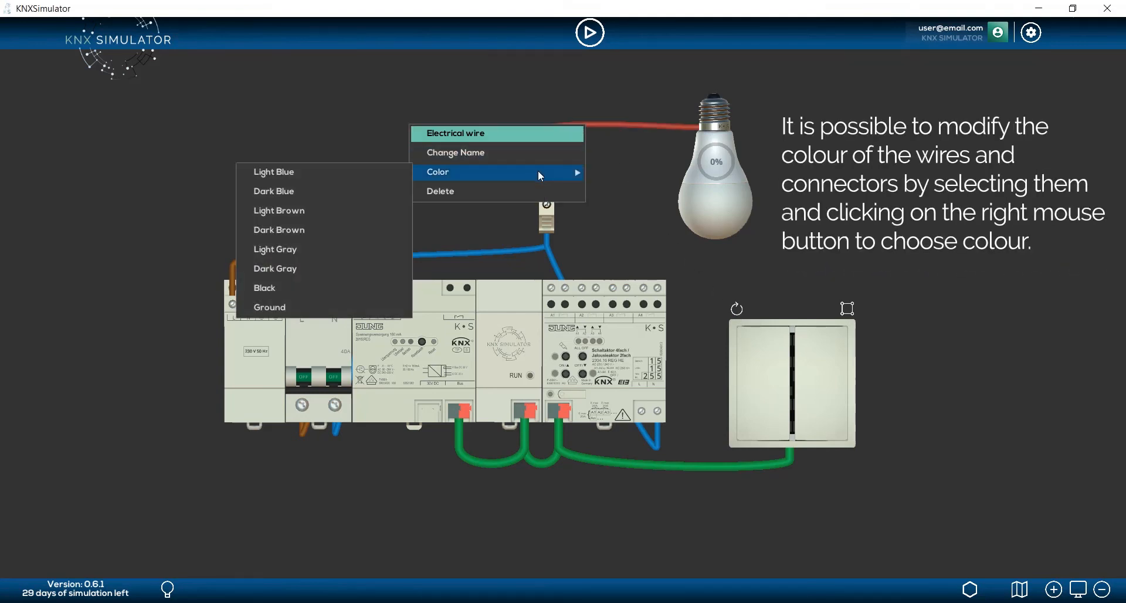
{"action": "left_click", "coordinate": [331, 174]}
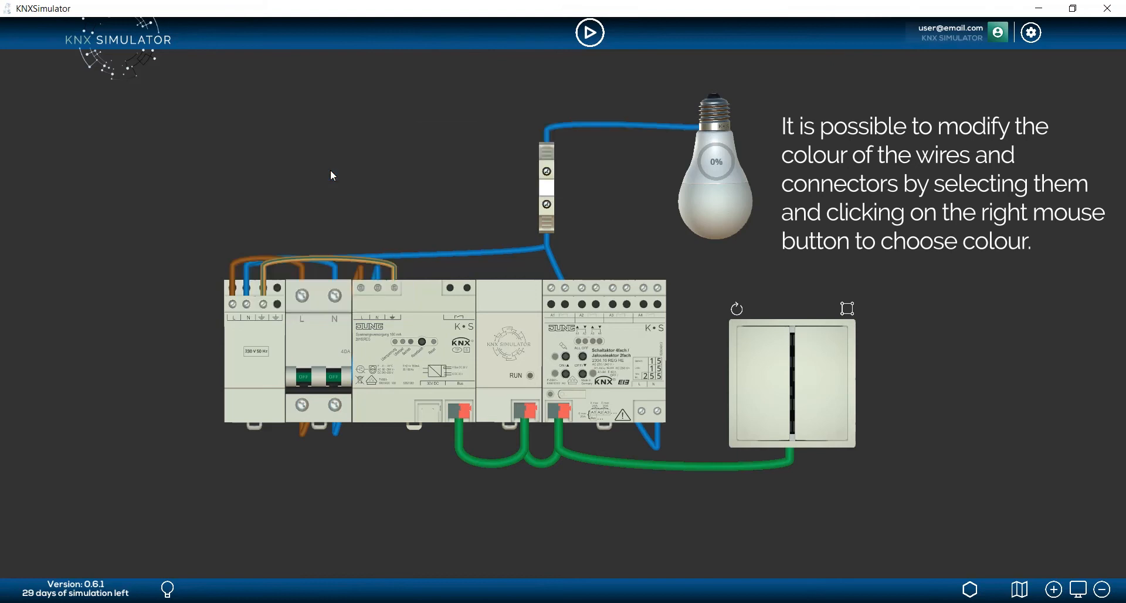
{"action": "right_click", "coordinate": [548, 191]}
{"action": "mouse_move", "coordinate": [472, 234]}
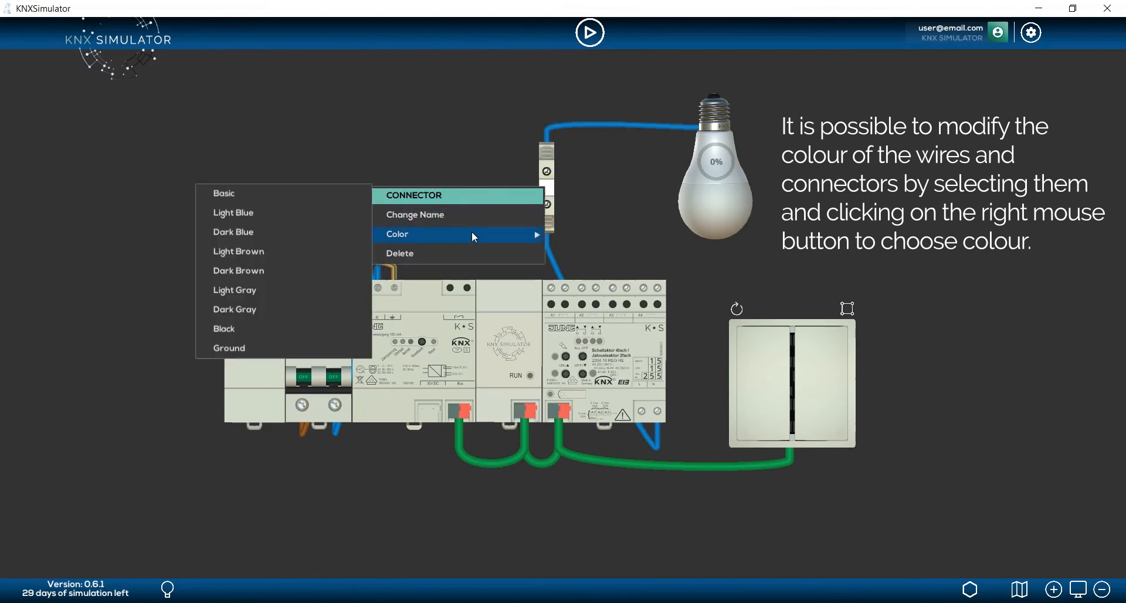
{"action": "left_click", "coordinate": [314, 213]}
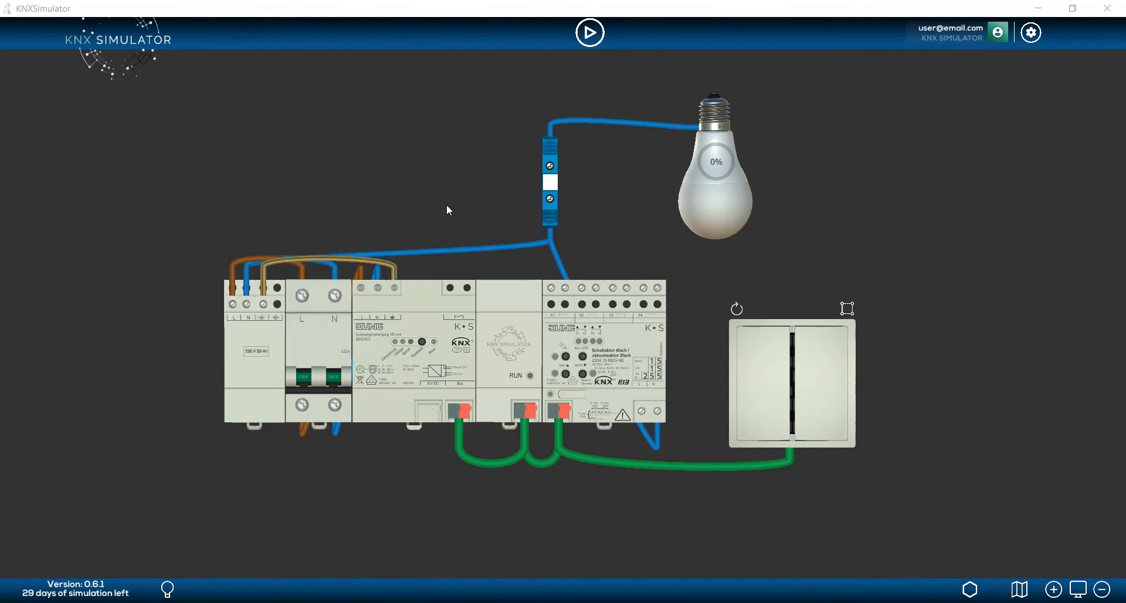
- Rename the light blue connector as L1 and check its new name
{"action": "right_click", "coordinate": [540, 185]}
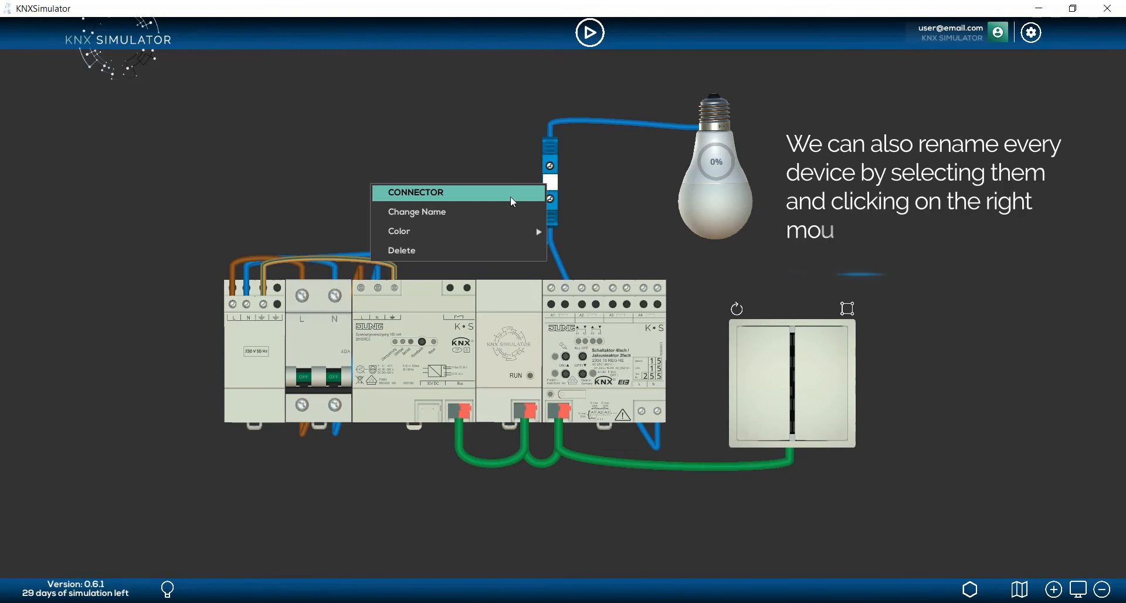
{"action": "left_click", "coordinate": [491, 210]}
{"action": "double_click", "coordinate": [552, 153]}
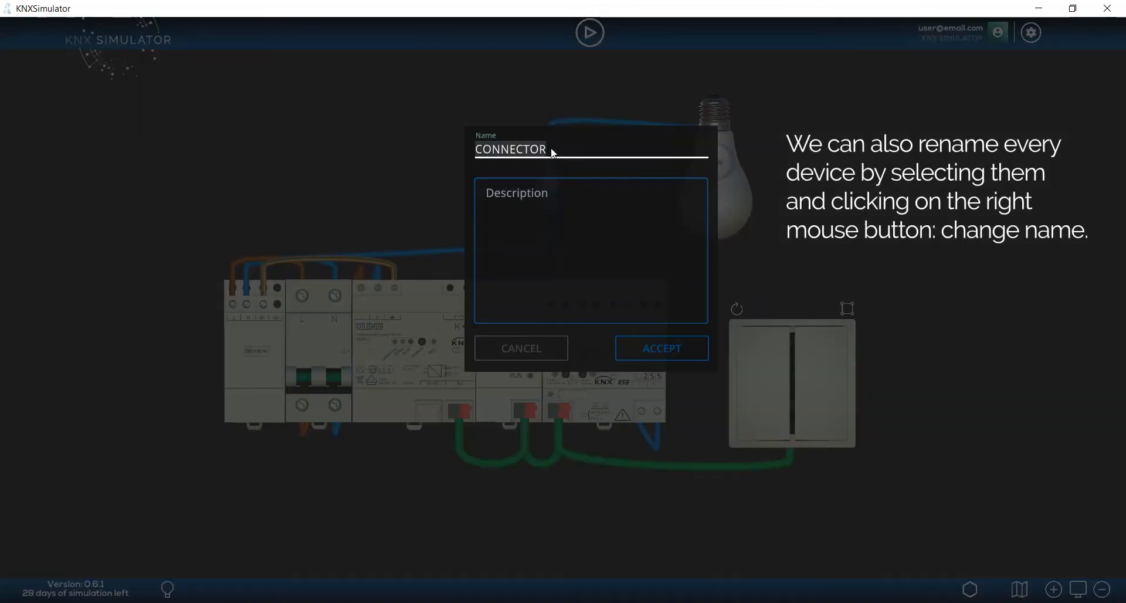
{"action": "type", "text": "L1"}
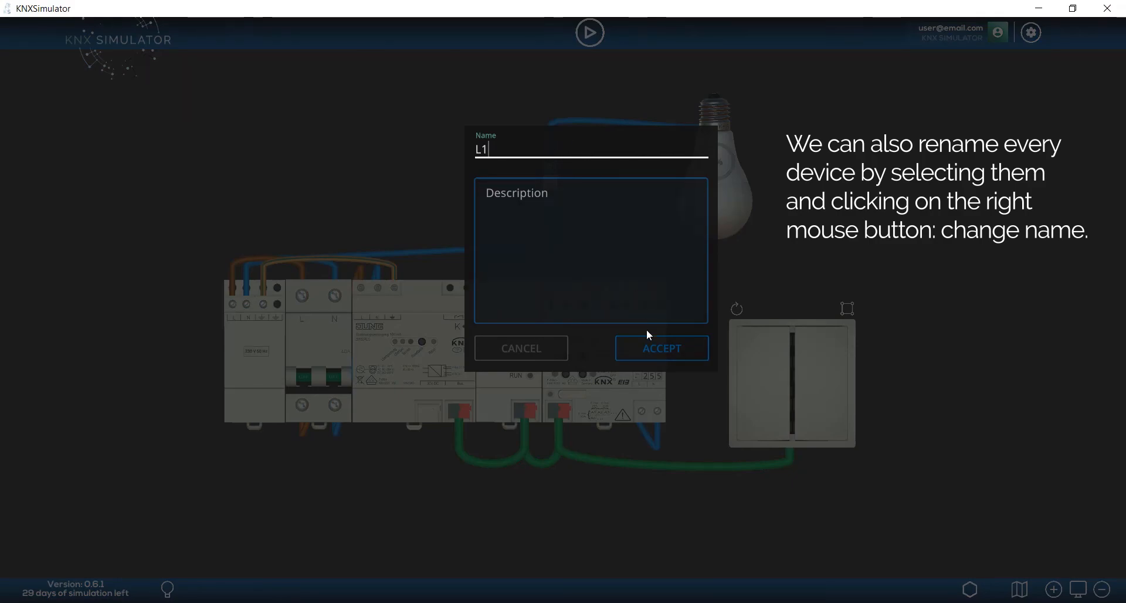
{"action": "left_click", "coordinate": [650, 352]}
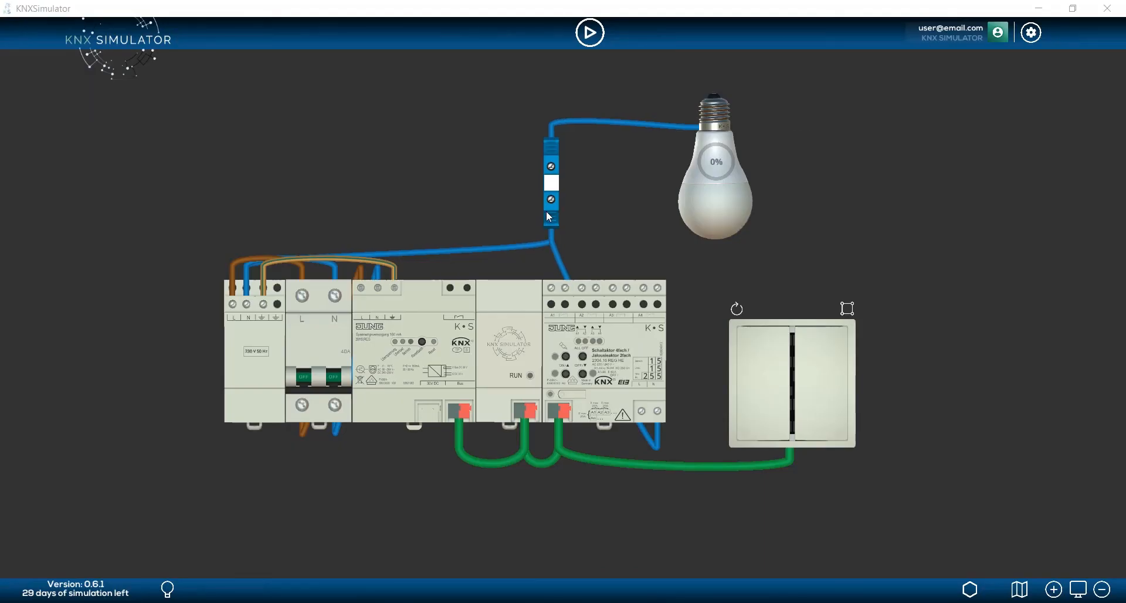
{"action": "right_click", "coordinate": [551, 185]}
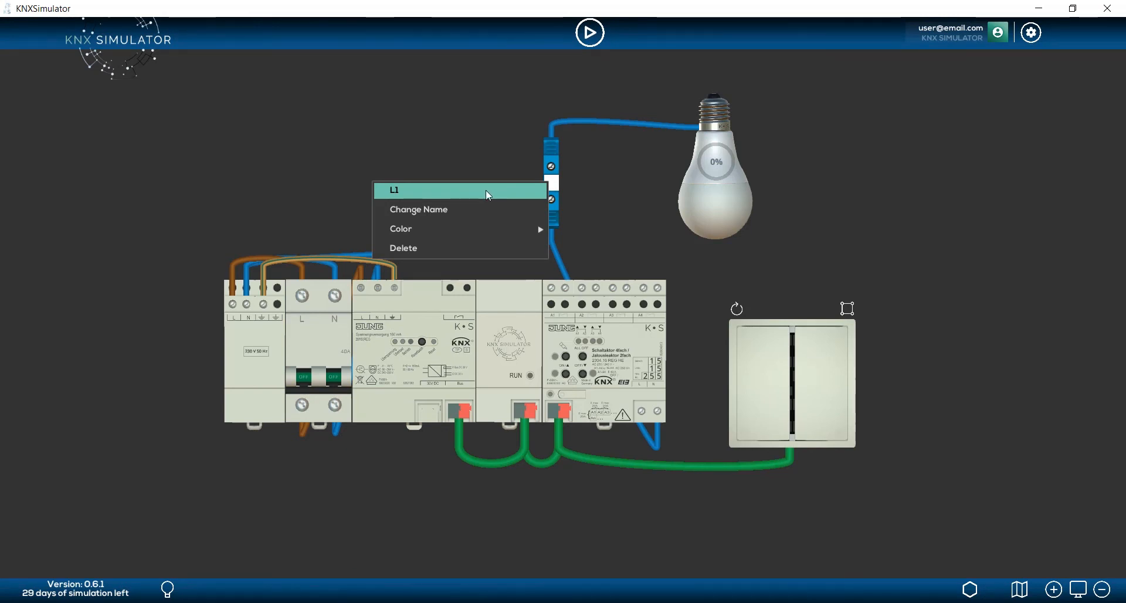
{"action": "left_click", "coordinate": [602, 190]}
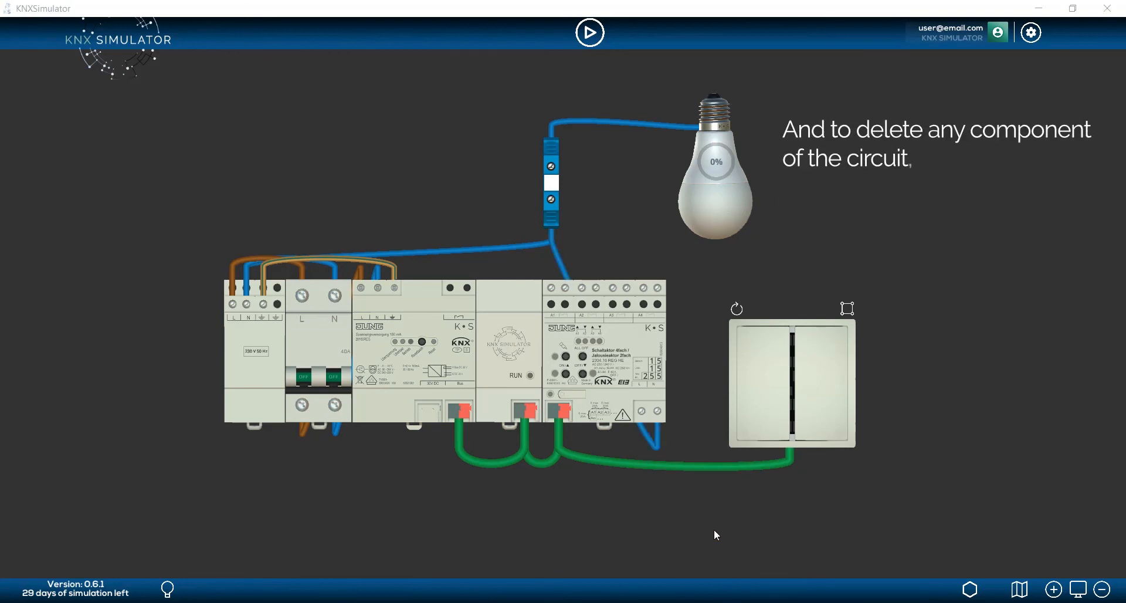
- Delete the bus wire between the mixed actuator and the push-button
{"action": "right_click", "coordinate": [694, 468]}
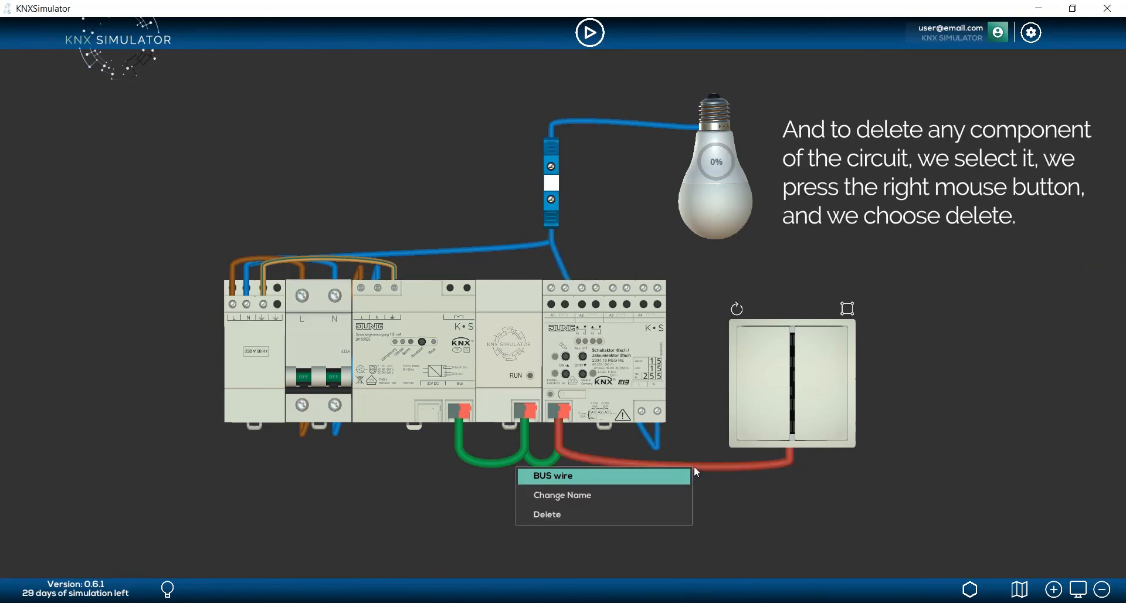
{"action": "left_click", "coordinate": [638, 514]}
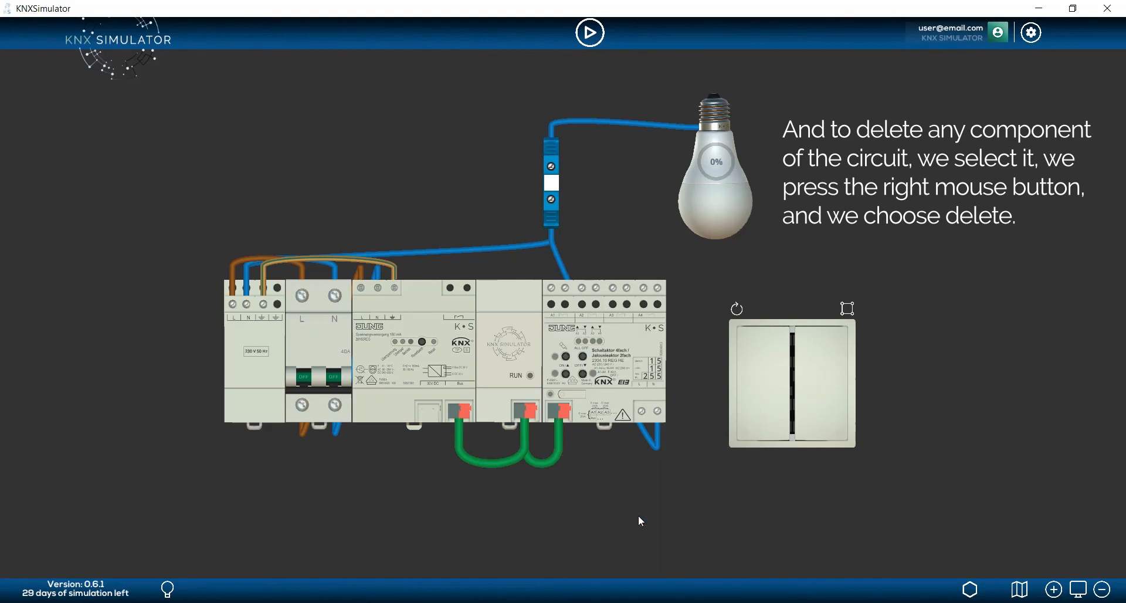